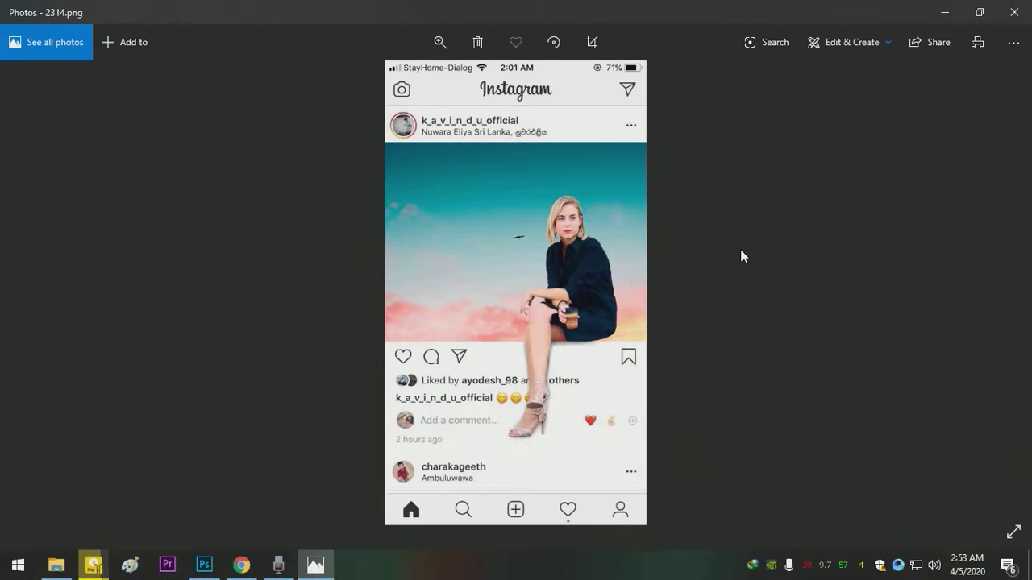
# Browse the two finished pop-out Instagram mockup examples in Photos, then close the viewer
pyautogui.scroll(2, 535, 372)
pyautogui.scroll(-2, 535, 372)
pyautogui.click(632, 313)
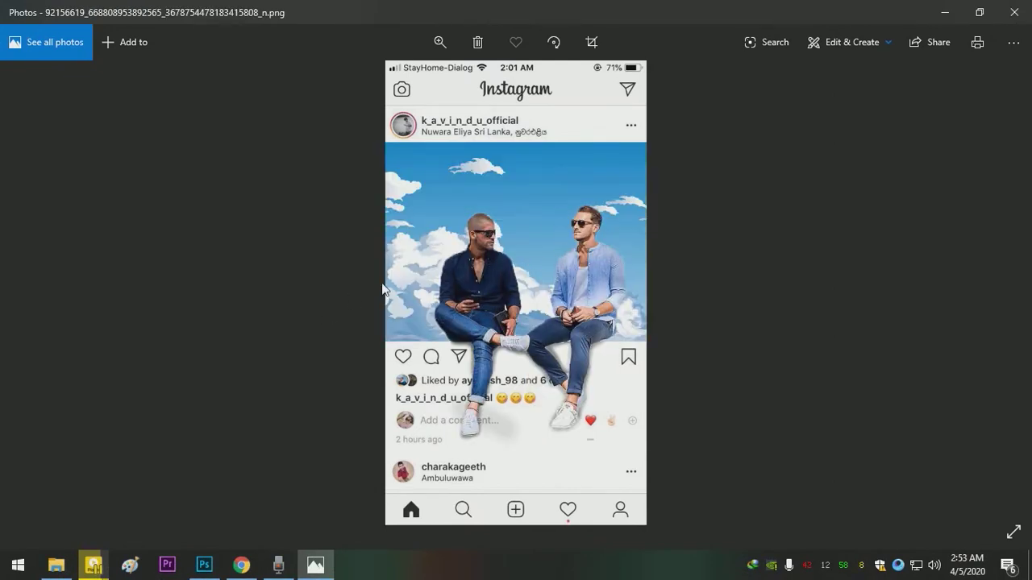
pyautogui.scroll(2, 491, 275)
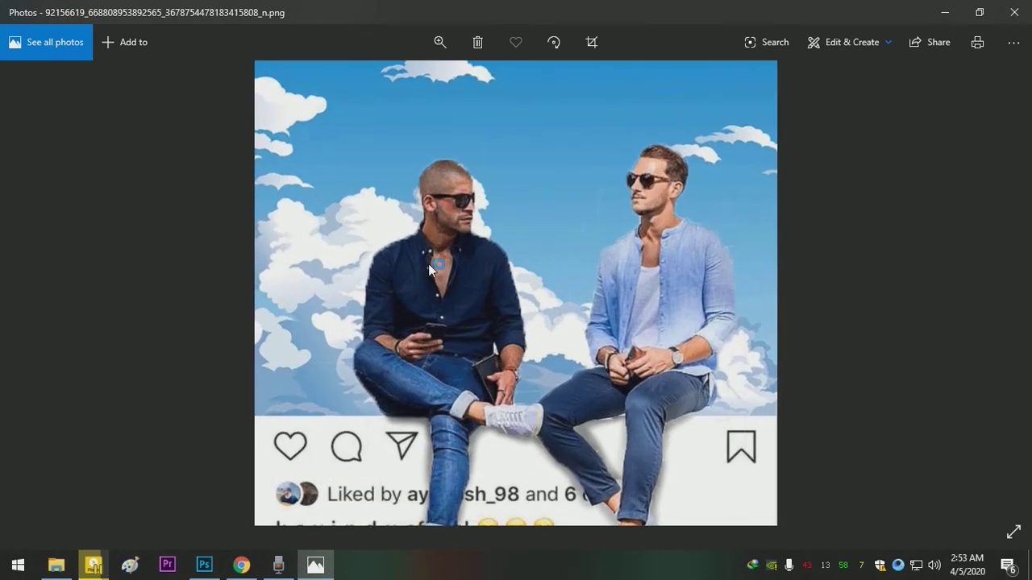
pyautogui.scroll(-2, 465, 255)
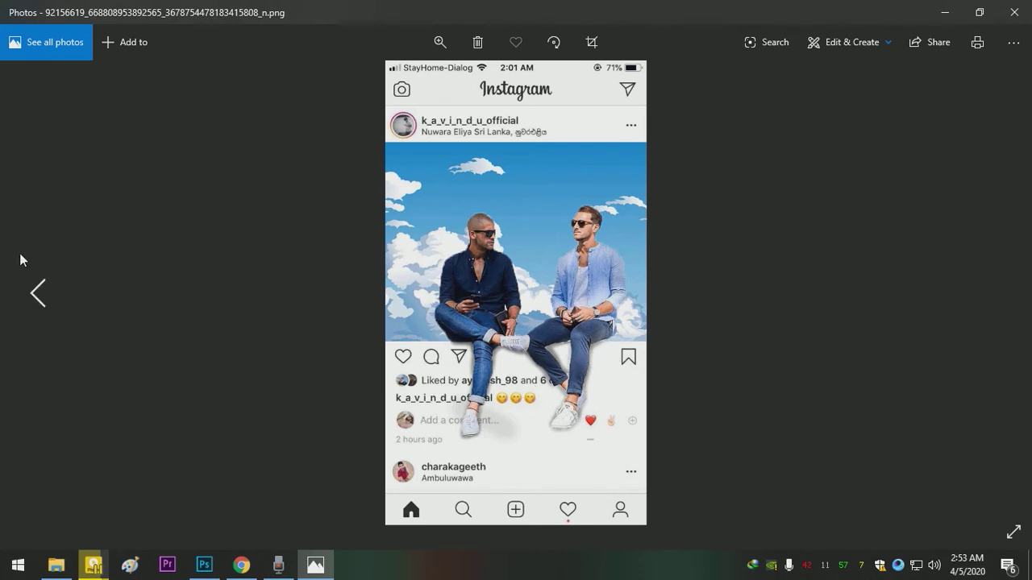
pyautogui.click(32, 293)
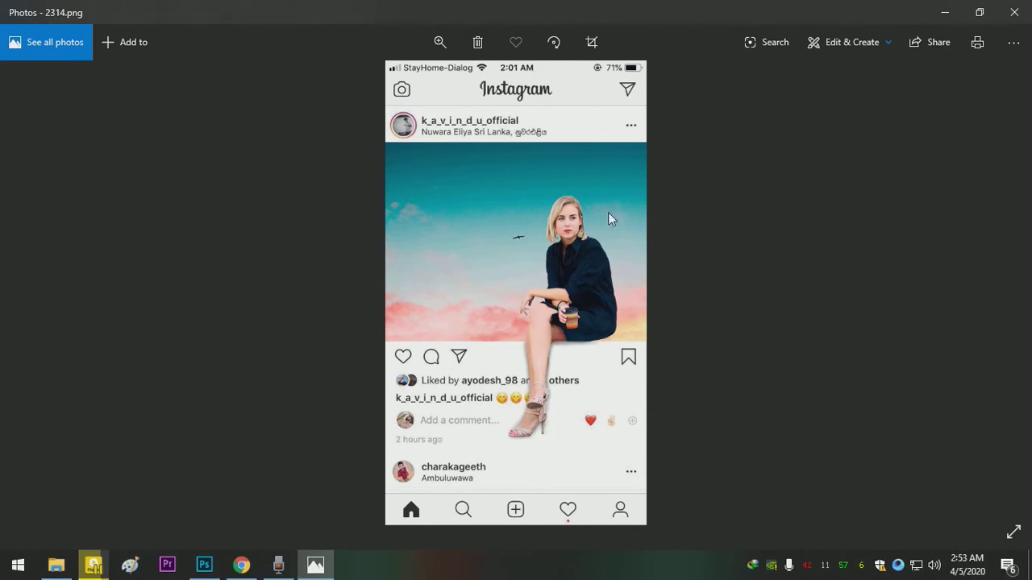
pyautogui.click(1014, 12)
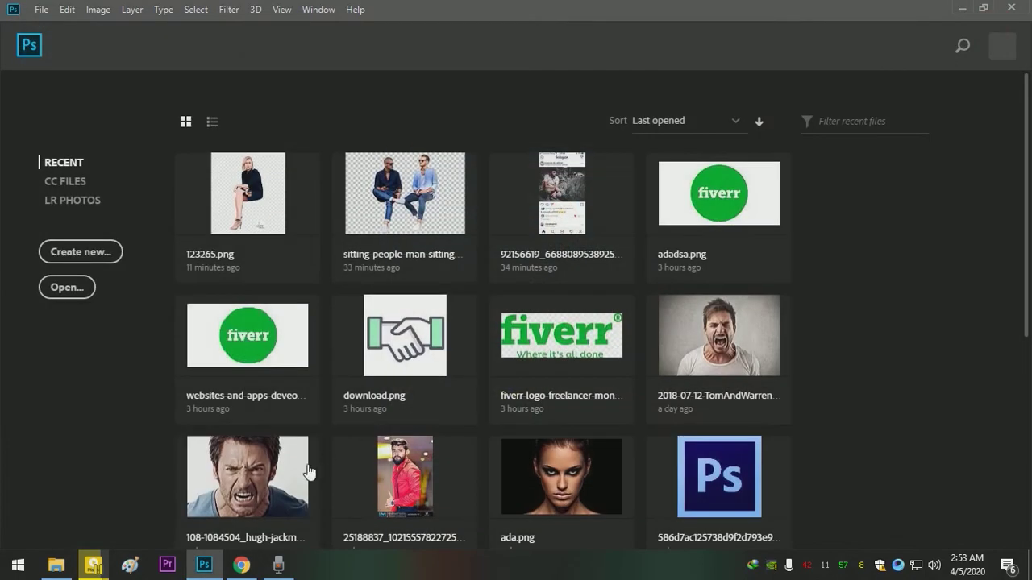
# Open the Instagram post screenshot and unlock its Background into an editable Layer 0
pyautogui.click(57, 292)
pyautogui.doubleClick(365, 170)
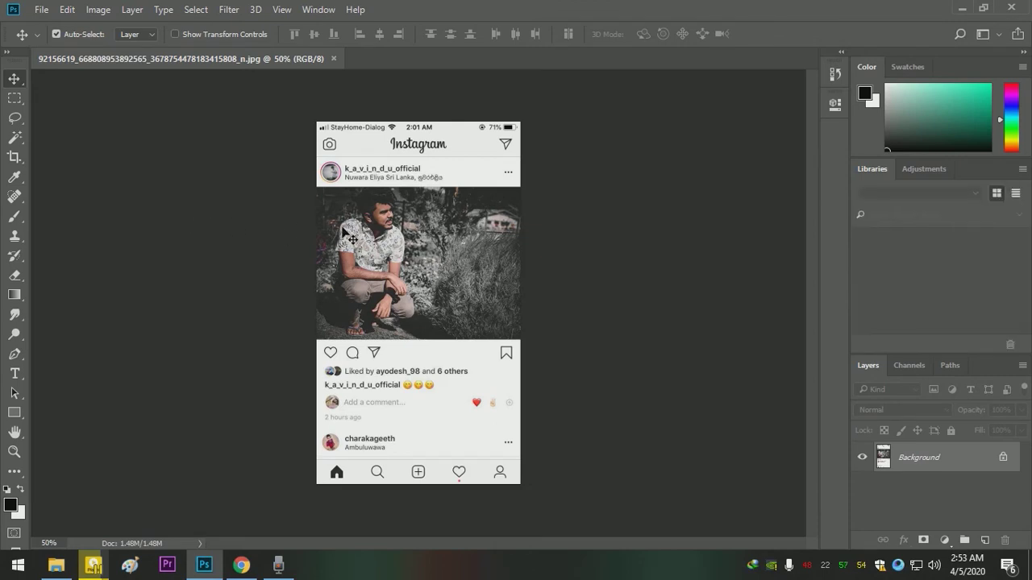
pyautogui.click(1002, 457)
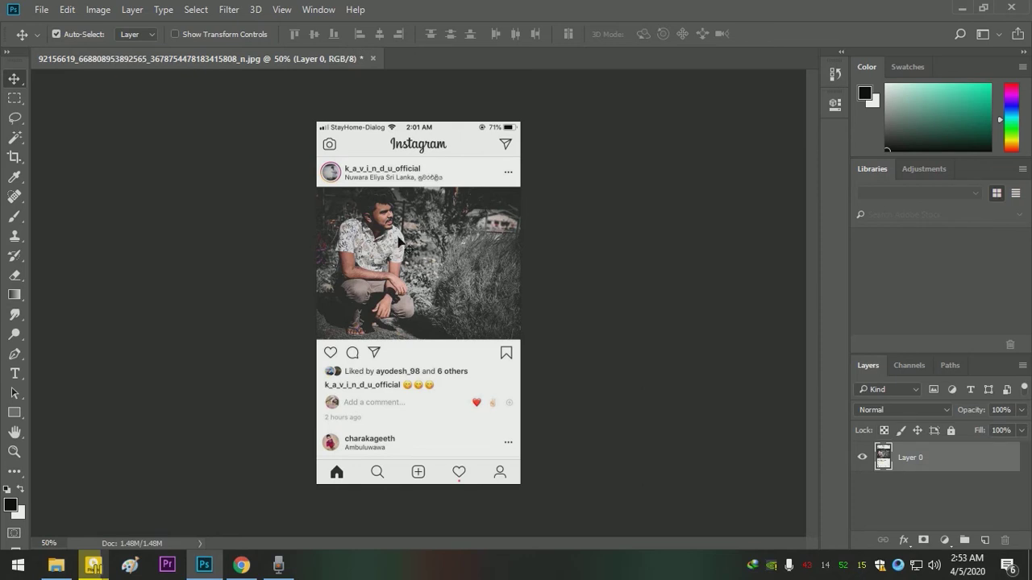
pyautogui.click(14, 98)
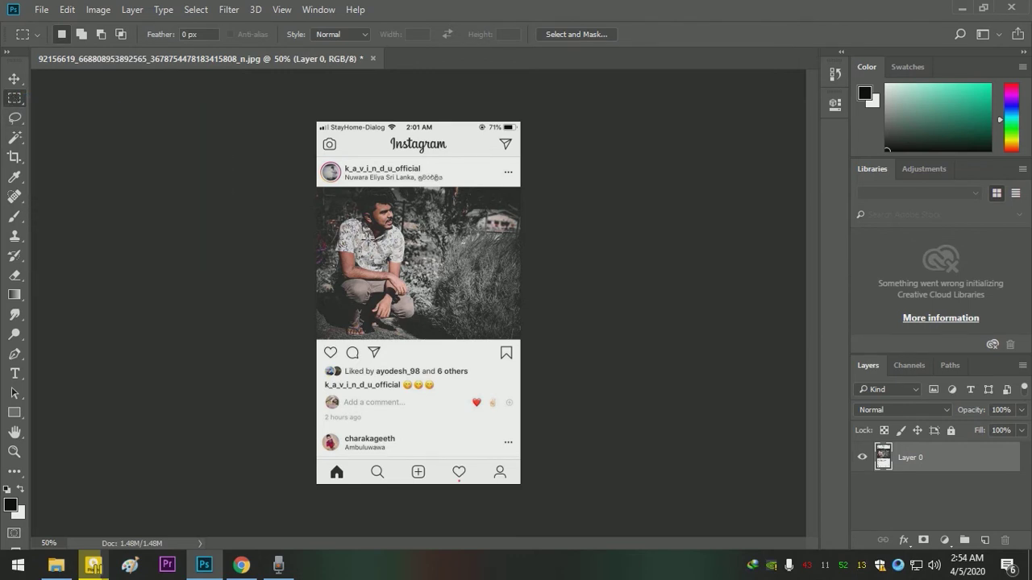
# Delete the man's photo from the post frame, leaving that area transparent
pyautogui.moveTo(316, 187)
pyautogui.mouseDown()
pyautogui.moveTo(498, 336)
pyautogui.moveTo(532, 339)
pyautogui.mouseUp()
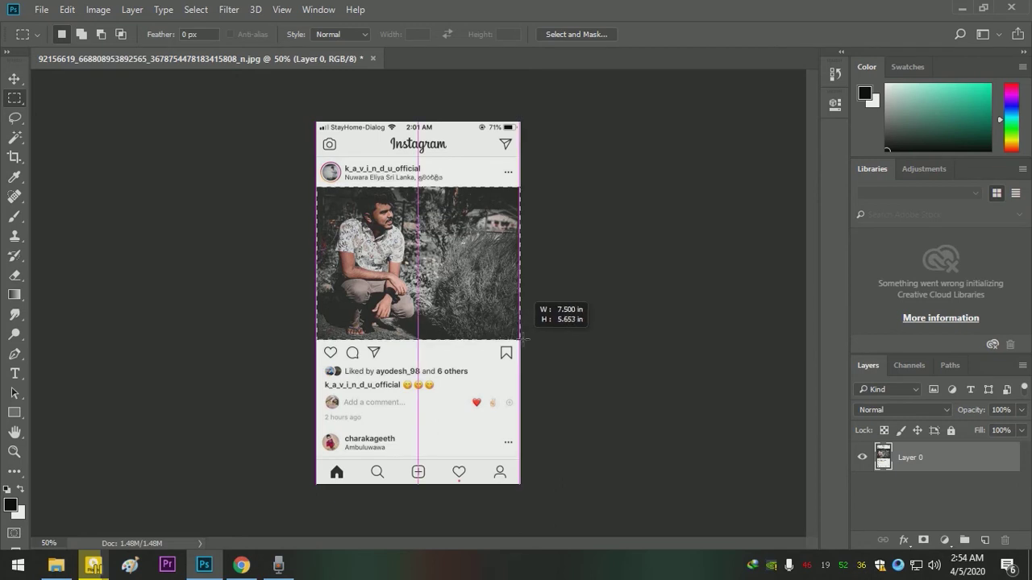
pyautogui.moveTo(532, 338); pyautogui.dragTo(533, 338)
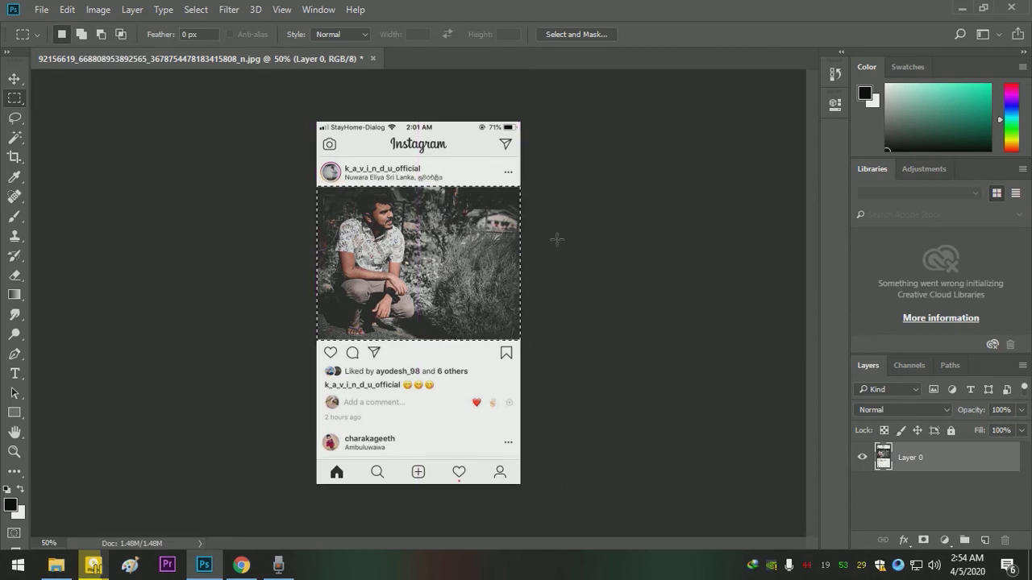
pyautogui.press('Delete')
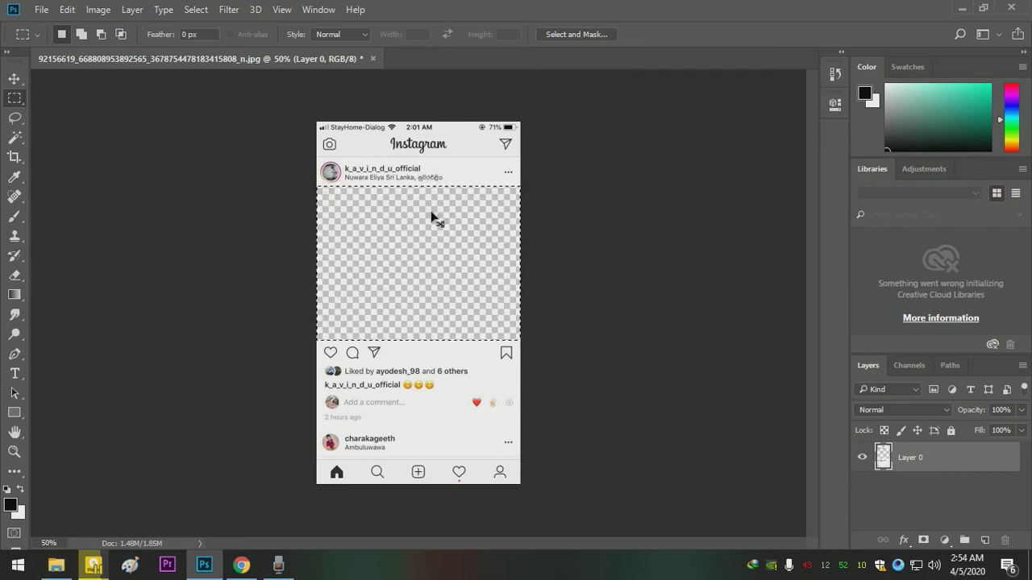
pyautogui.hotkey('ctrl', 'd')
# Remove a stray selection and minimise Photoshop to show the desktop
pyautogui.moveTo(370, 230); pyautogui.dragTo(396, 260)
pyautogui.rightClick(387, 232)
pyautogui.click(440, 243)
pyautogui.click(10, 87)
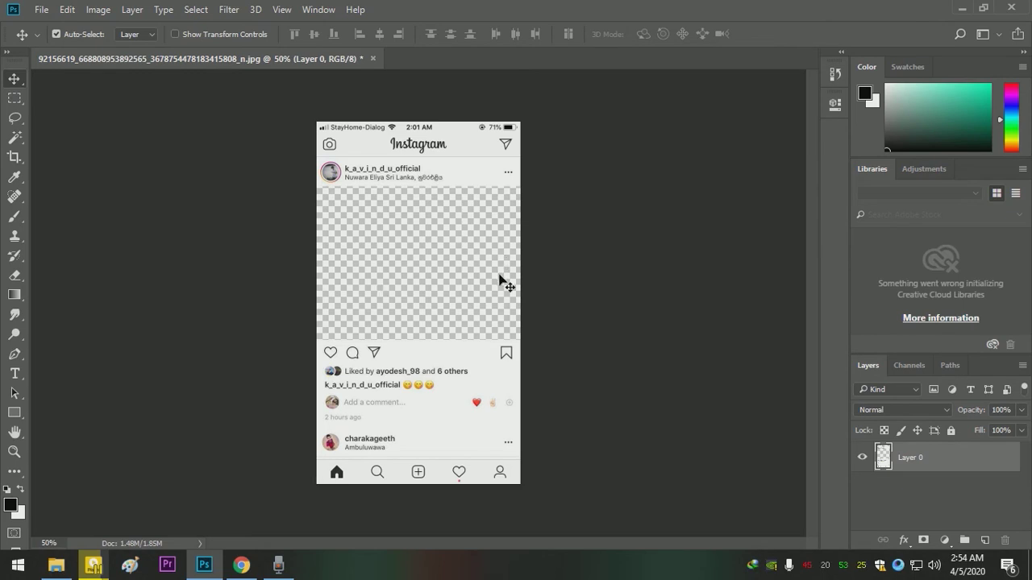
pyautogui.click(1030, 569)
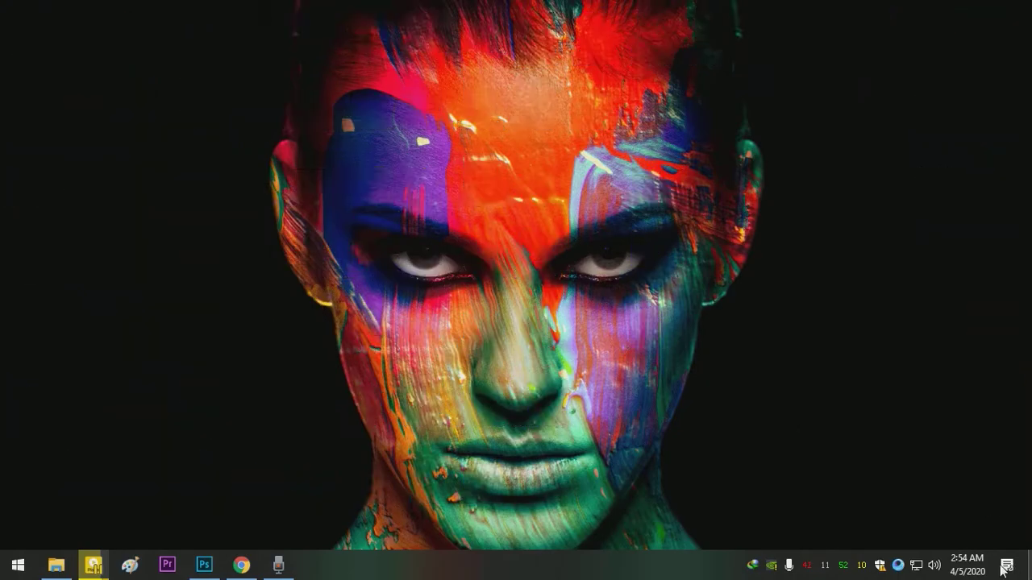
# Preview the 123265 woman cut-out in Photos, then drag it into Photoshop as a new document
pyautogui.doubleClick(542, 106)
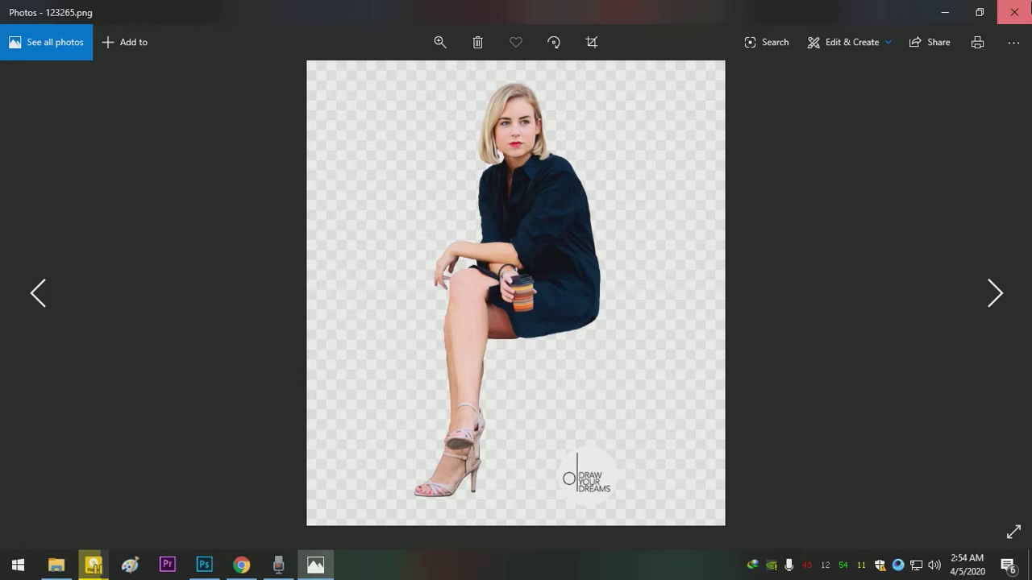
pyautogui.click(1014, 12)
pyautogui.moveTo(325, 493); pyautogui.dragTo(227, 562)
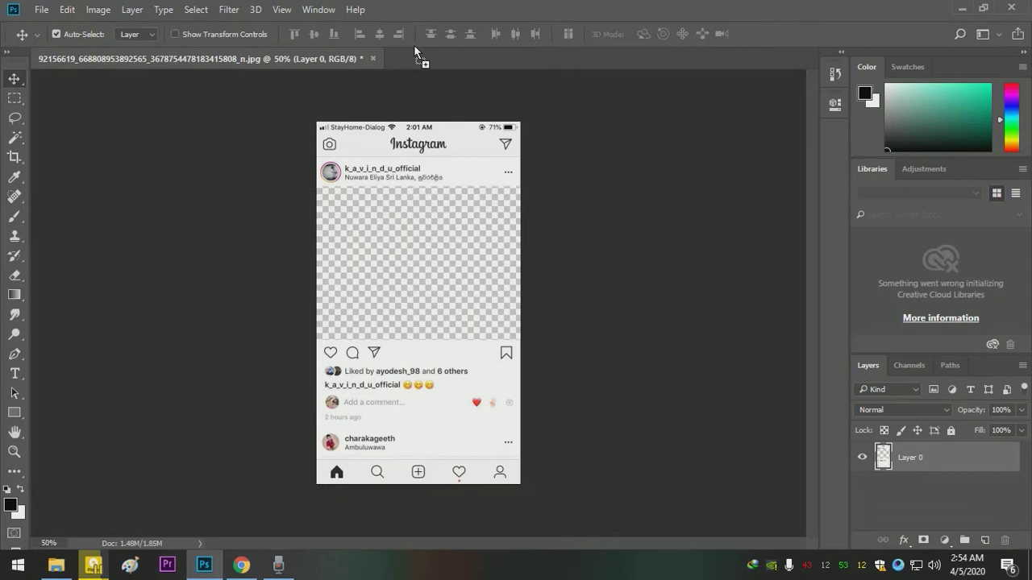
pyautogui.moveTo(228, 562); pyautogui.dragTo(430, 54)
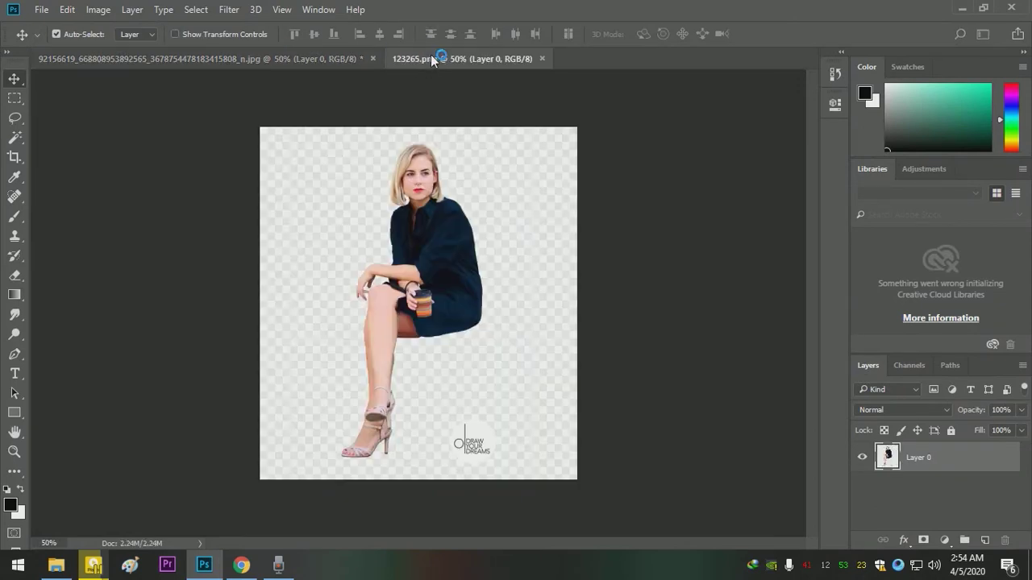
# Try the Magic Wand and Quick Selection tools on the woman's dress, then deselect
pyautogui.click(14, 117)
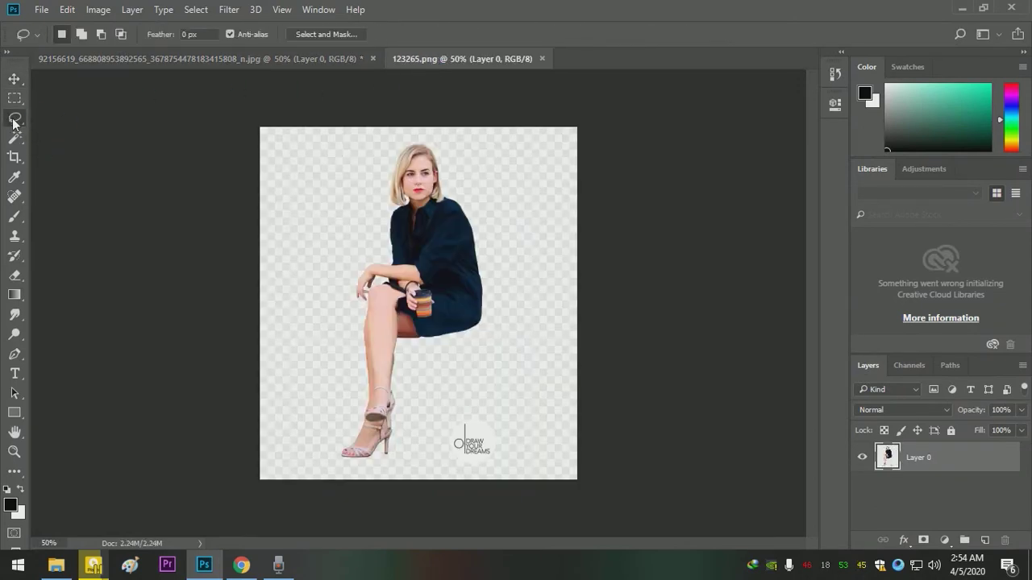
pyautogui.rightClick(14, 121)
pyautogui.click(14, 137)
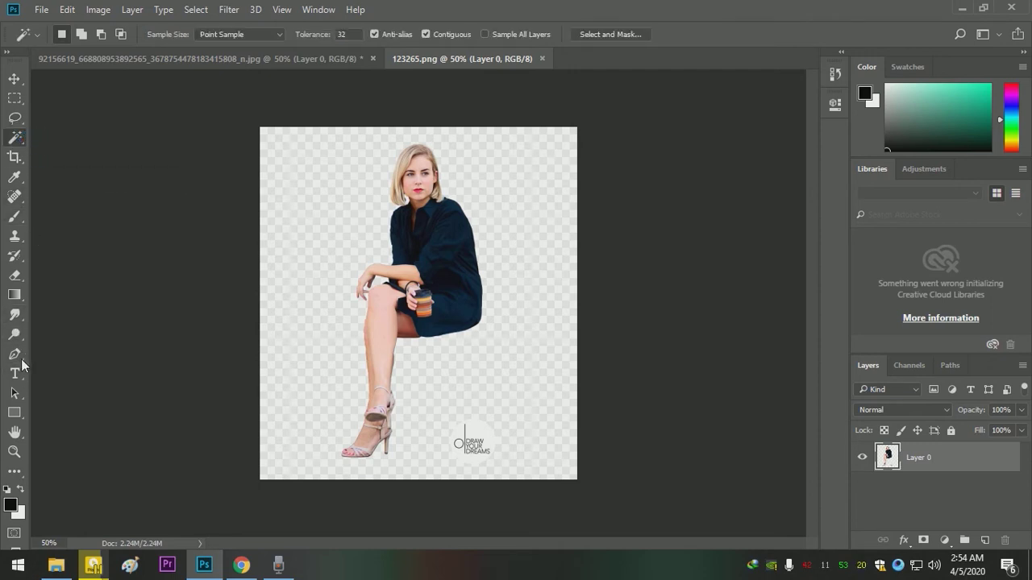
pyautogui.click(20, 82)
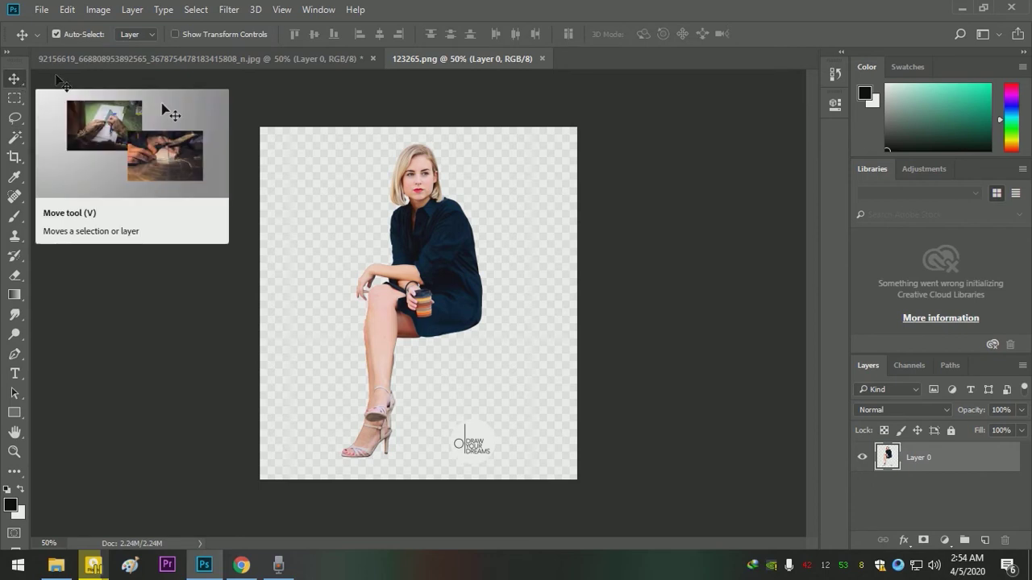
pyautogui.click(14, 139)
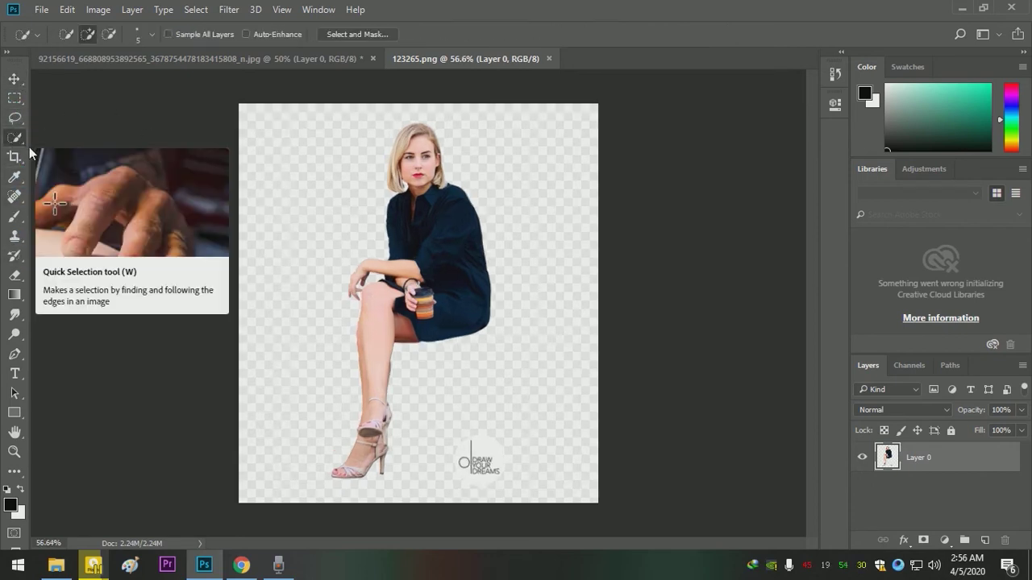
pyautogui.rightClick(13, 139)
pyautogui.click(40, 147)
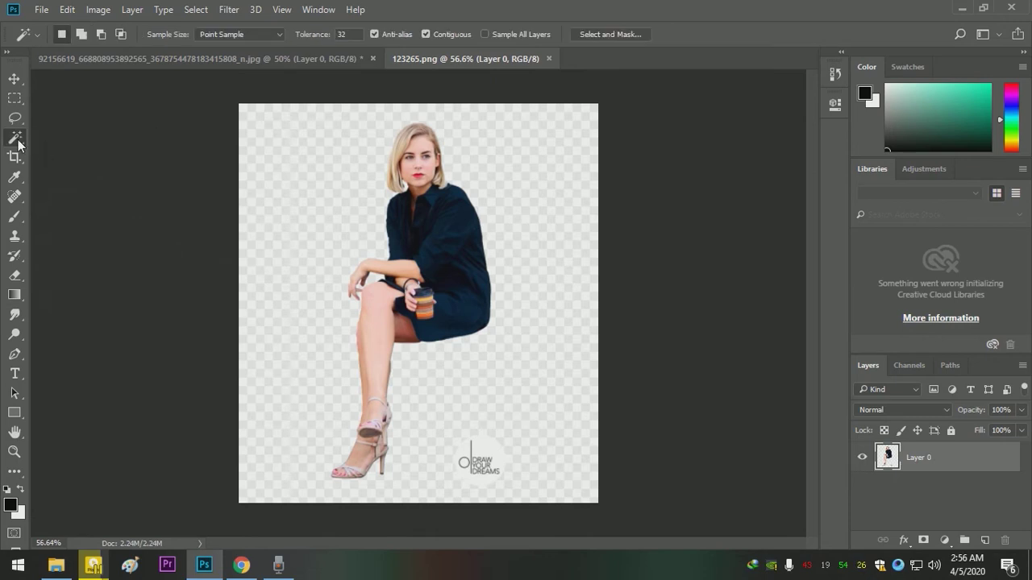
pyautogui.rightClick(18, 142)
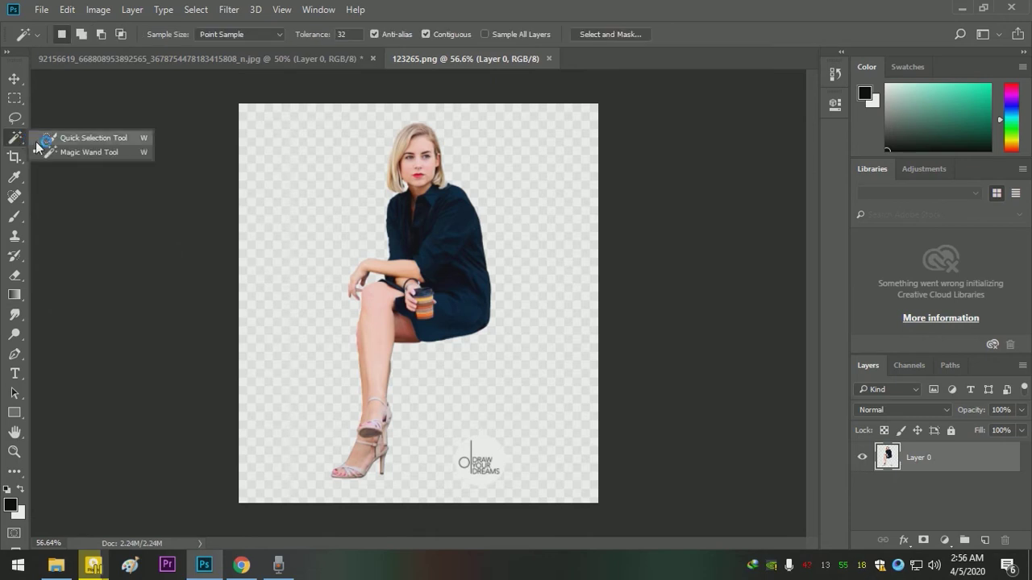
pyautogui.click(49, 137)
pyautogui.moveTo(438, 269); pyautogui.dragTo(381, 281)
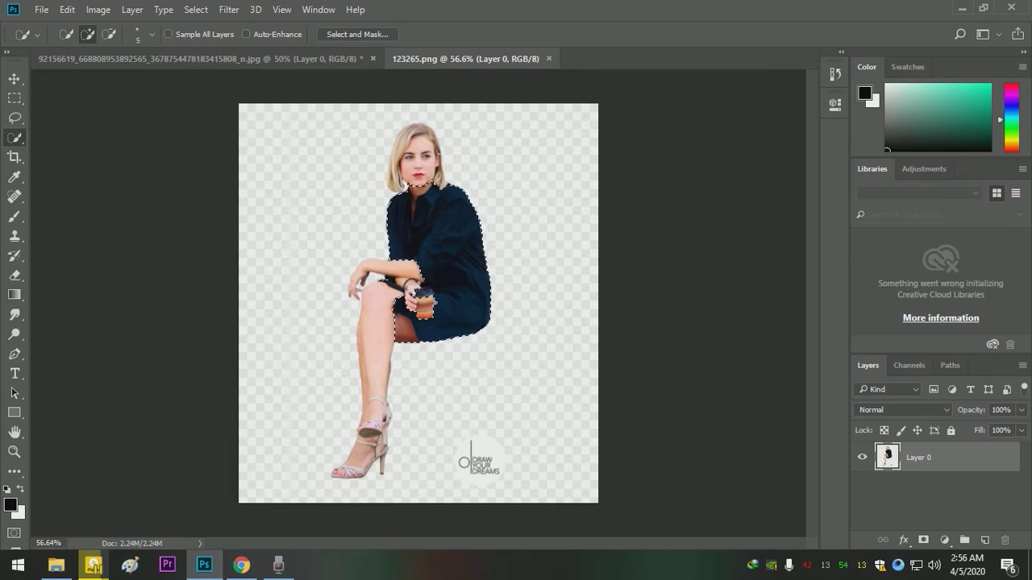
pyautogui.hotkey('ctrl', 'd')
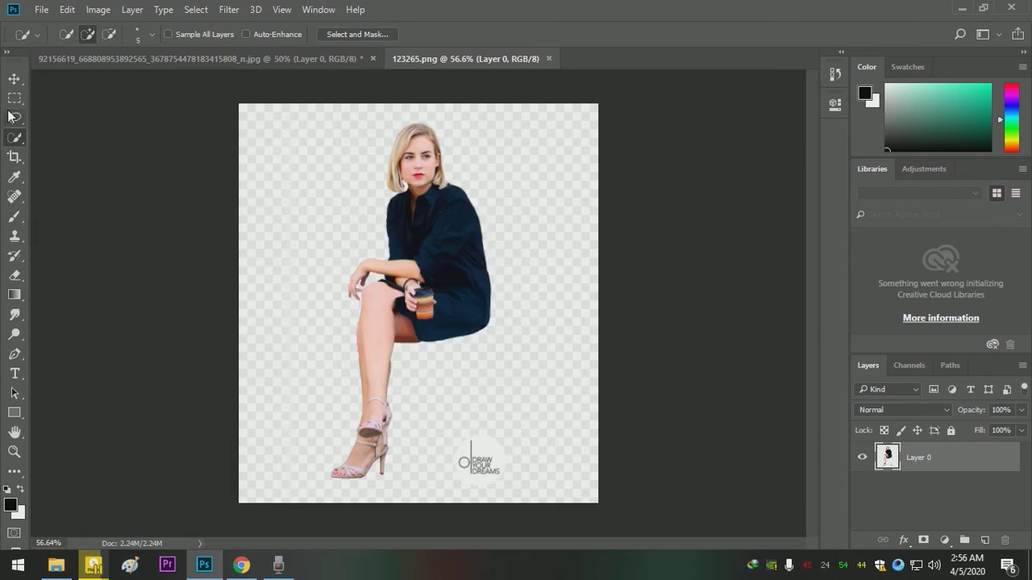
# Magic Wand-select the leftover light background around the woman and delete it
pyautogui.rightClick(24, 142)
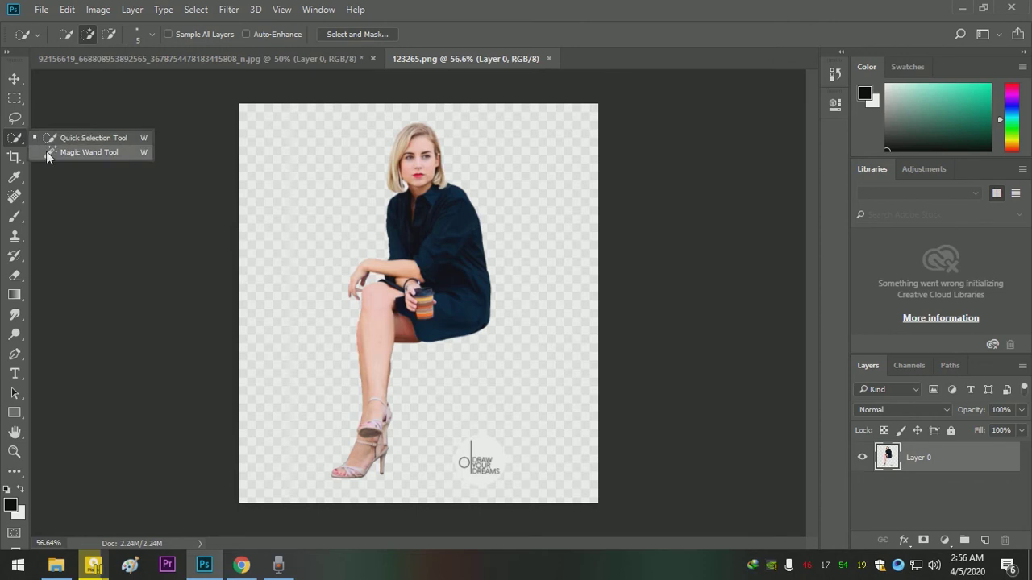
pyautogui.click(48, 153)
pyautogui.click(310, 209)
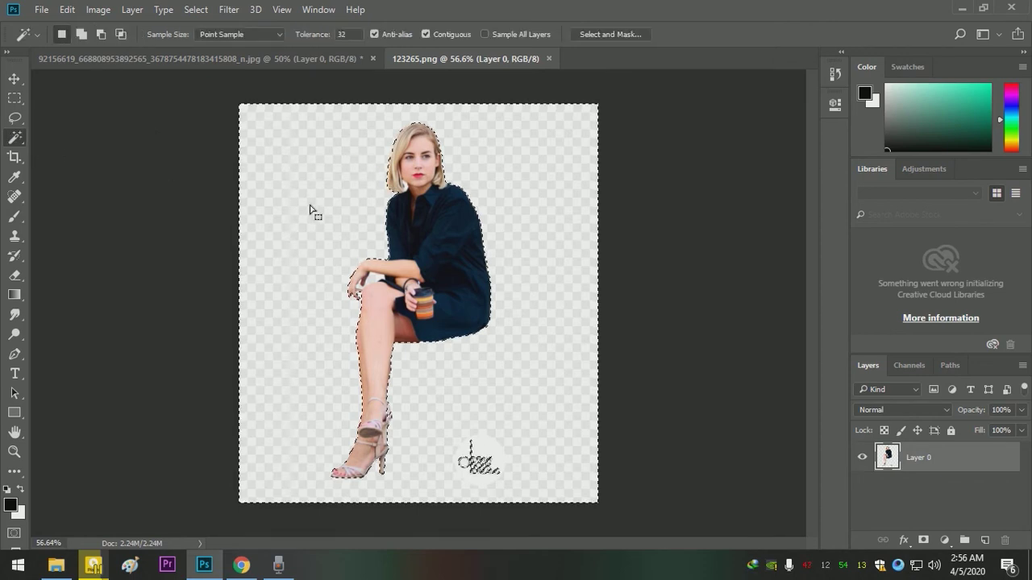
pyautogui.press('Delete')
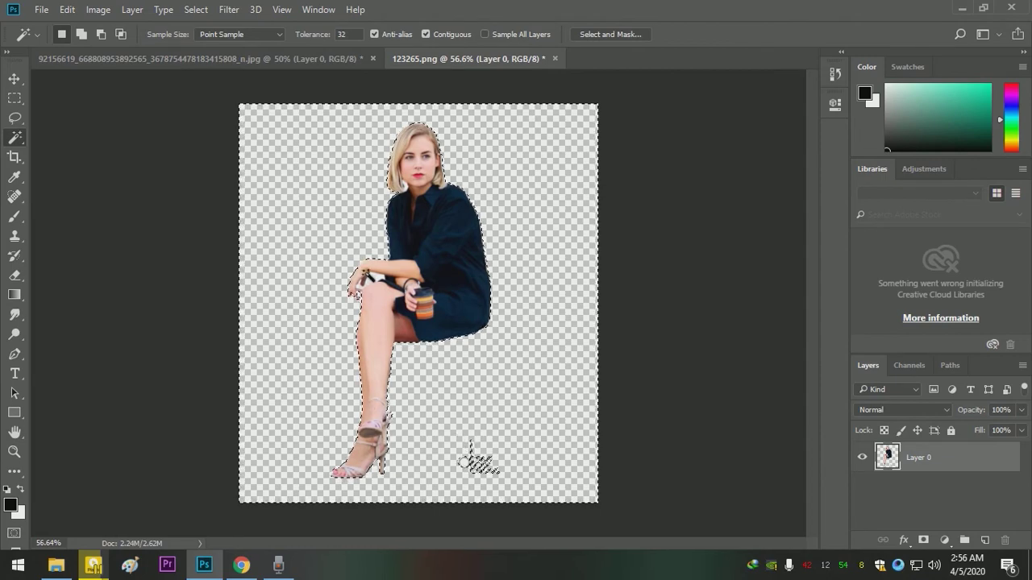
pyautogui.hotkey('ctrl', 'd')
# Zoom around the figure to select leftover white patches near the knee and neck
pyautogui.click(374, 279)
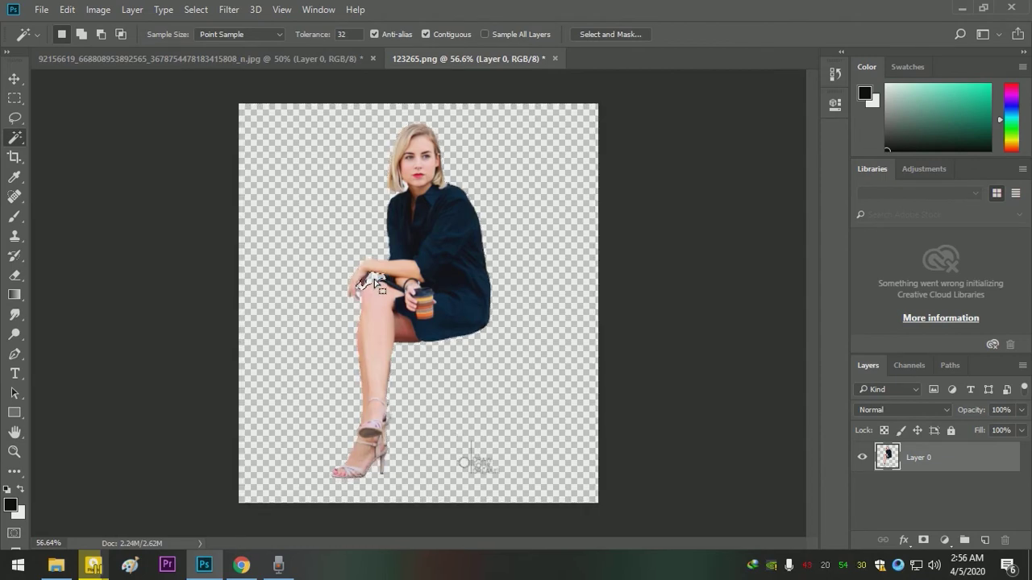
pyautogui.press('z')
pyautogui.moveTo(407, 184); pyautogui.dragTo(526, 236)
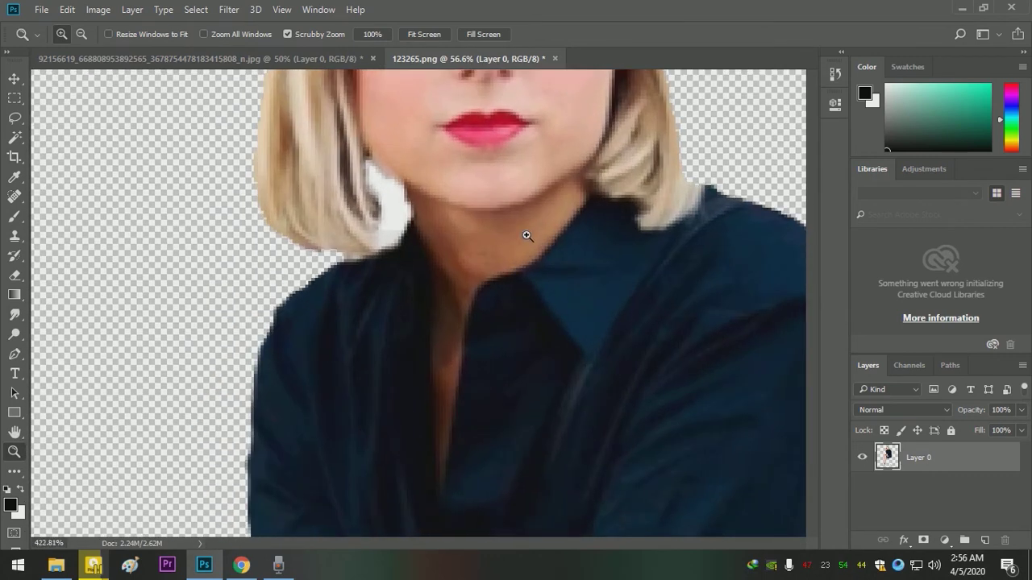
pyautogui.press('w')
pyautogui.click(400, 210)
pyautogui.press('z')
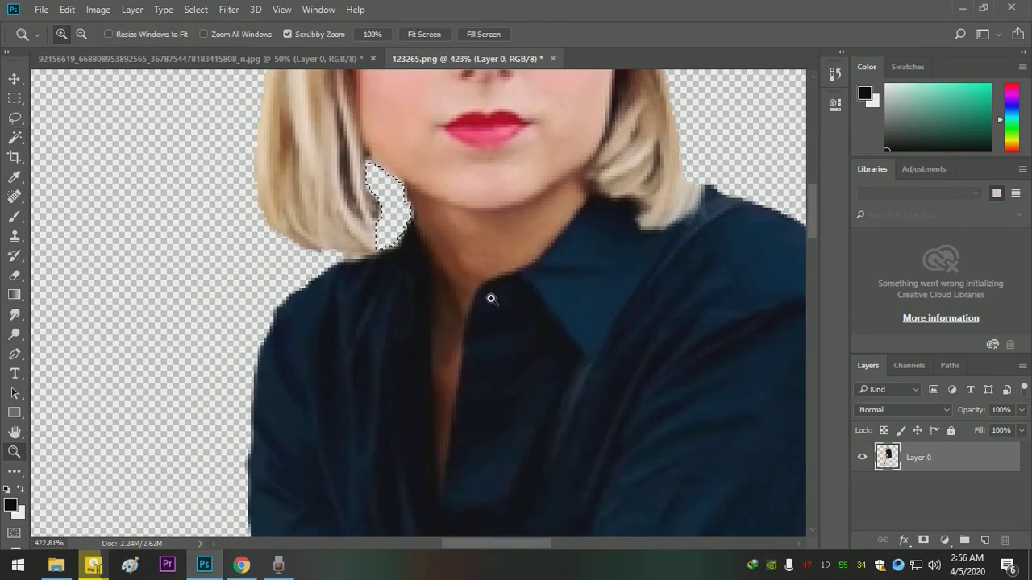
pyautogui.moveTo(504, 340); pyautogui.dragTo(471, 80)
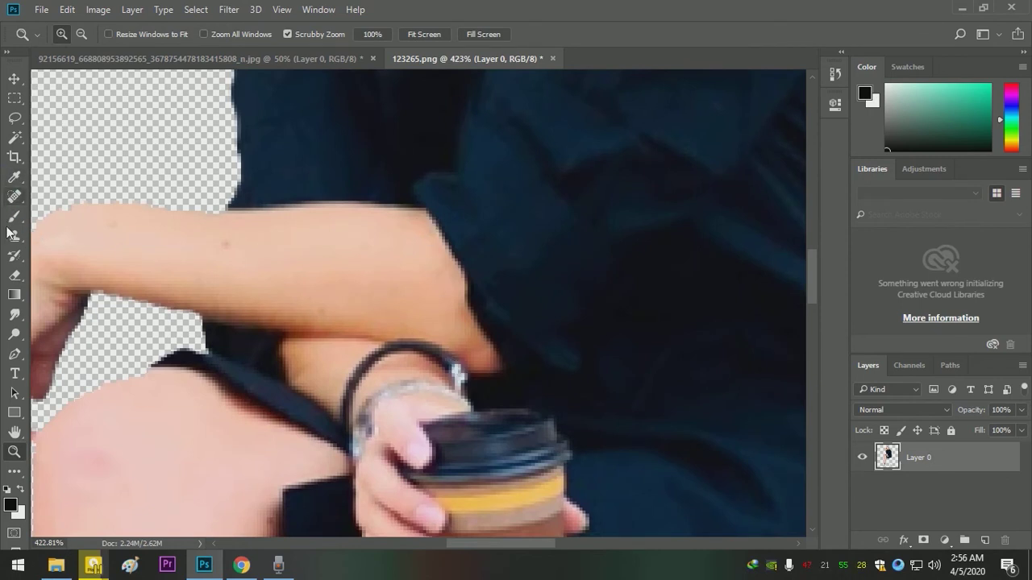
pyautogui.click(15, 137)
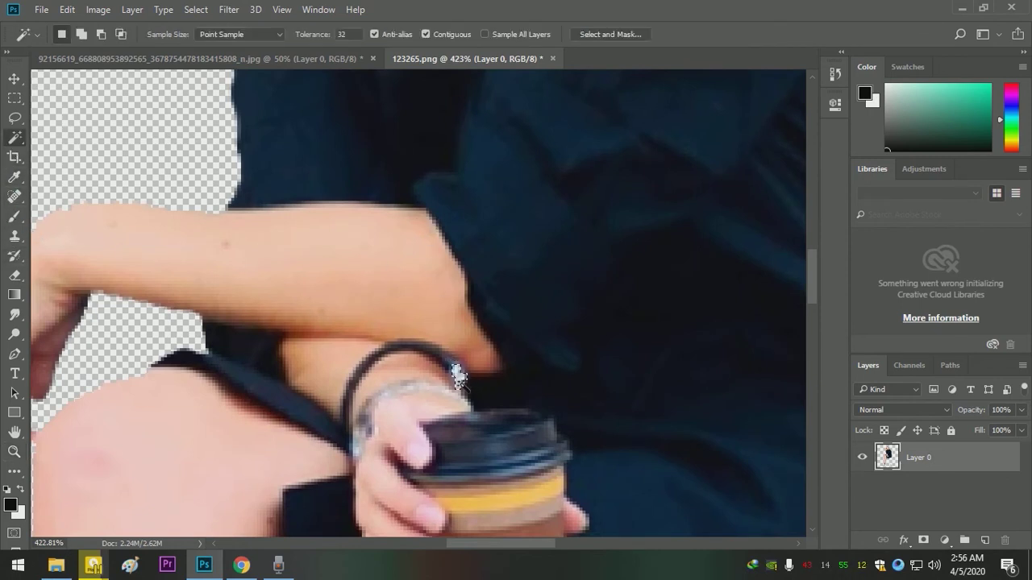
pyautogui.press('z')
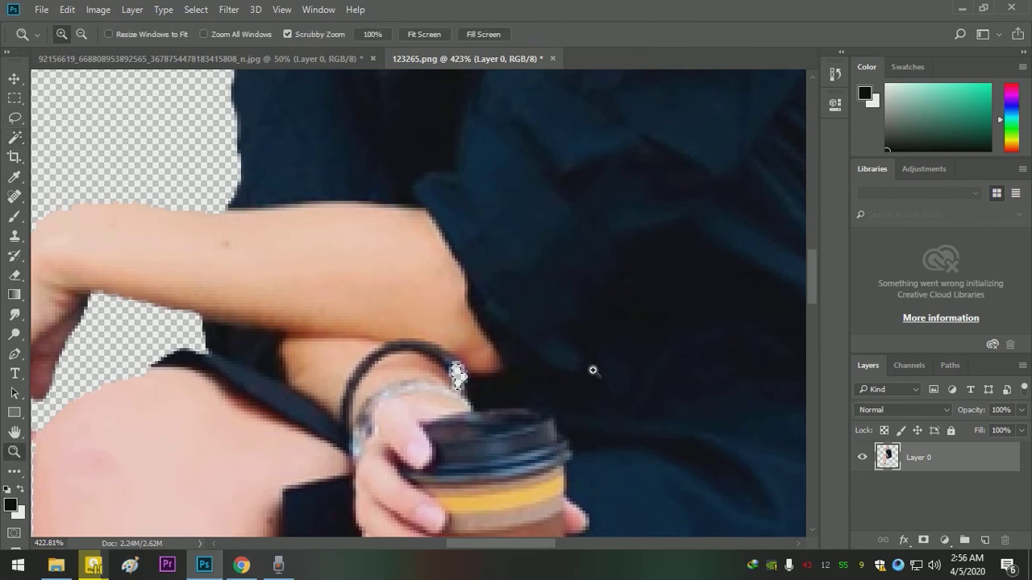
pyautogui.moveTo(592, 368); pyautogui.dragTo(484, 307)
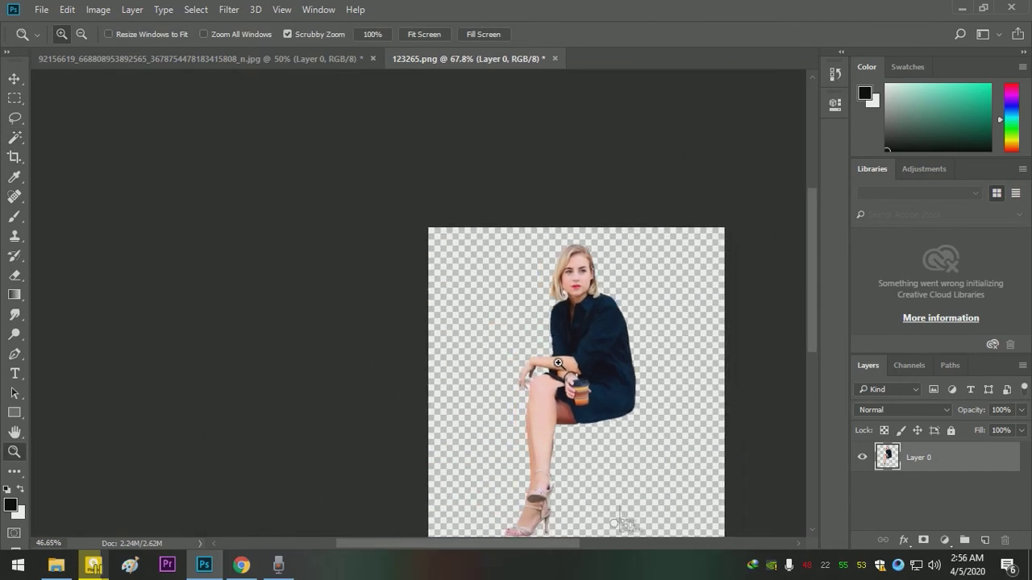
pyautogui.moveTo(565, 370); pyautogui.dragTo(552, 348)
pyautogui.press('w')
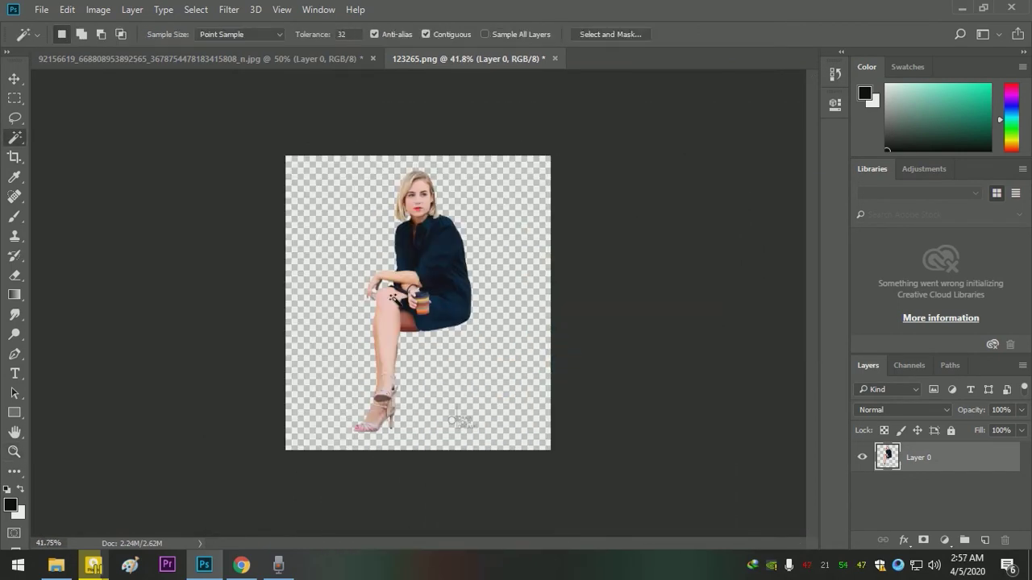
pyautogui.moveTo(418, 302); pyautogui.dragTo(427, 306)
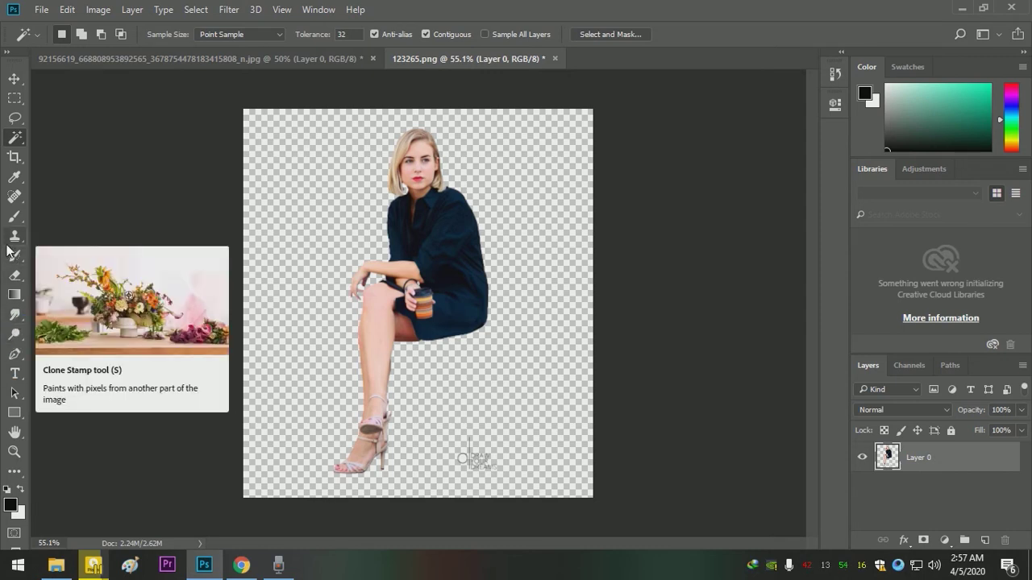
# Erase the faint watermark logo below the woman with an enlarged eraser
pyautogui.click(15, 275)
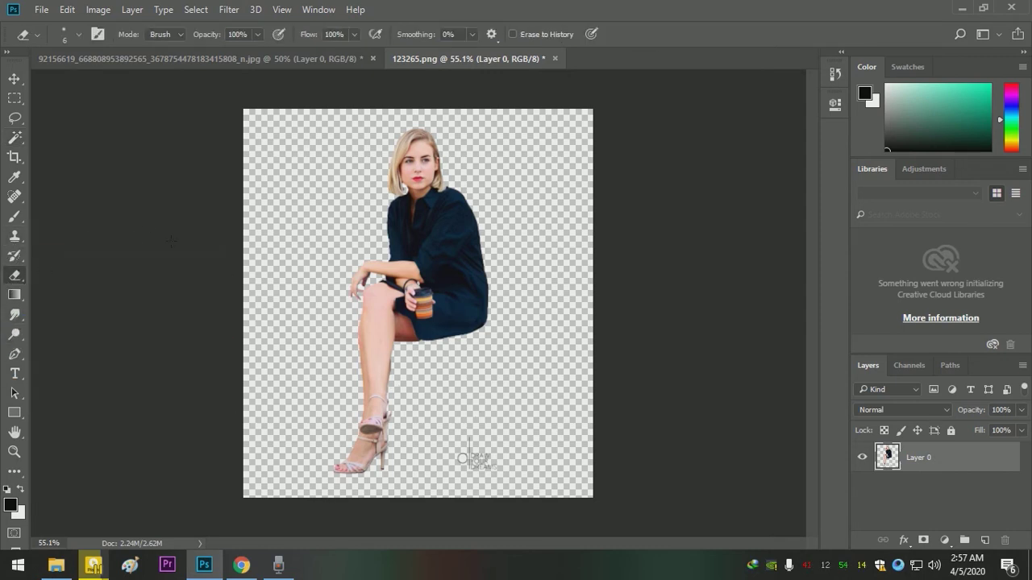
pyautogui.press(']')
pyautogui.press(']')
pyautogui.press(']')
pyautogui.moveTo(476, 477); pyautogui.dragTo(472, 454)
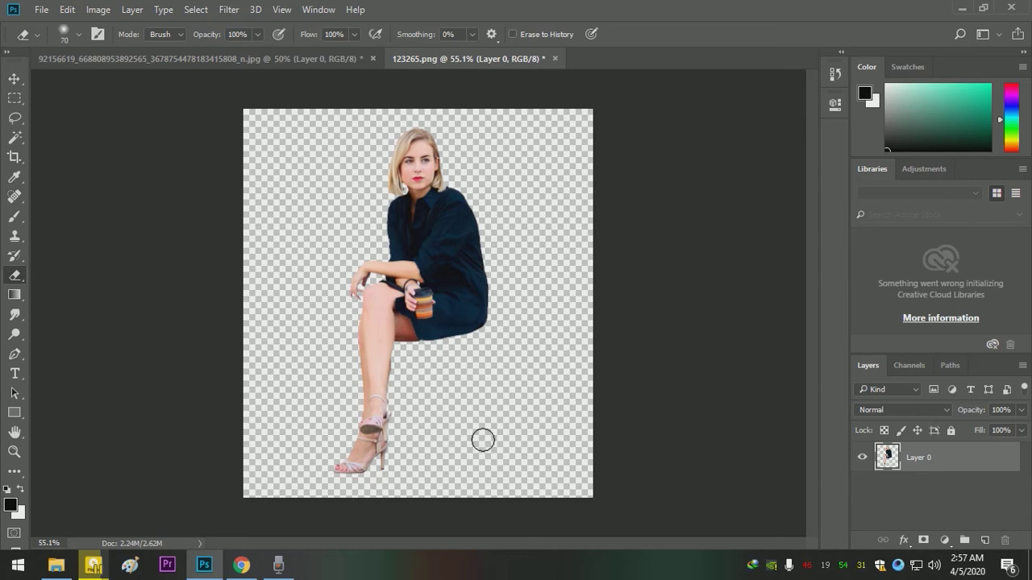
pyautogui.click(14, 78)
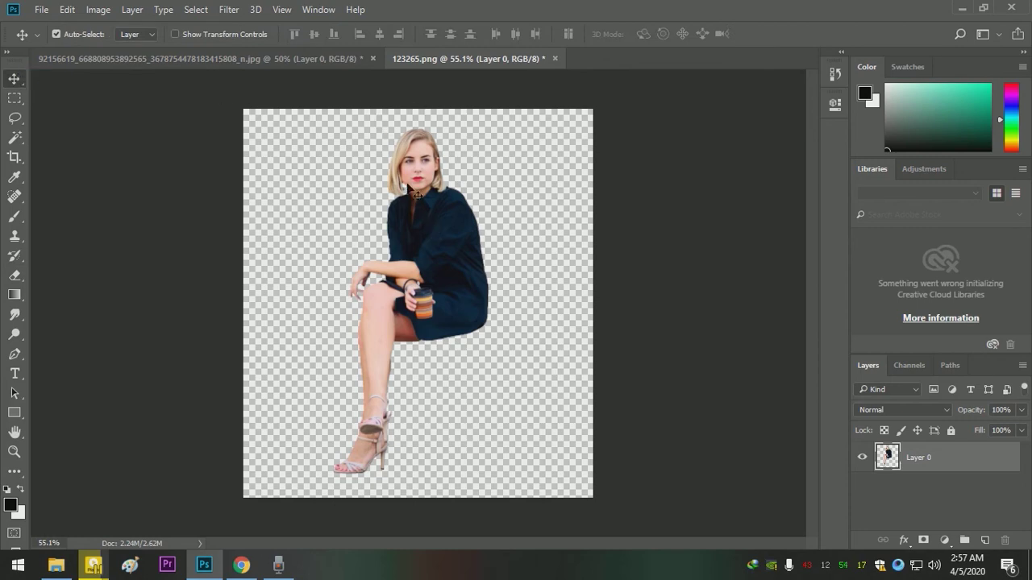
pyautogui.moveTo(424, 64); pyautogui.dragTo(422, 61)
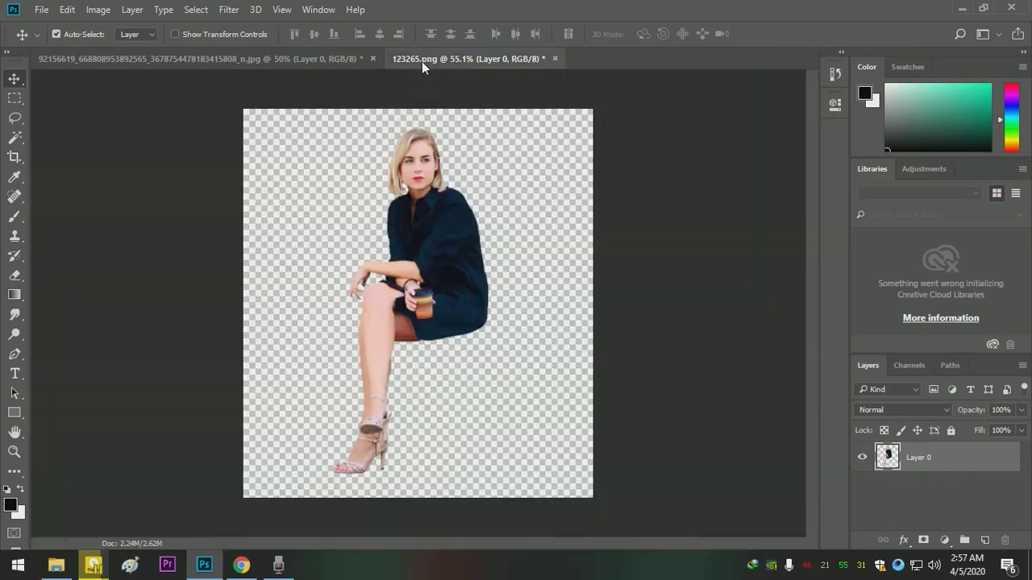
# Drag the woman into the Instagram mockup and scale her to about 64 percent
pyautogui.moveTo(427, 216)
pyautogui.mouseDown()
pyautogui.moveTo(236, 158)
pyautogui.moveTo(168, 73)
pyautogui.moveTo(405, 256)
pyautogui.moveTo(448, 317)
pyautogui.moveTo(451, 303)
pyautogui.mouseUp()
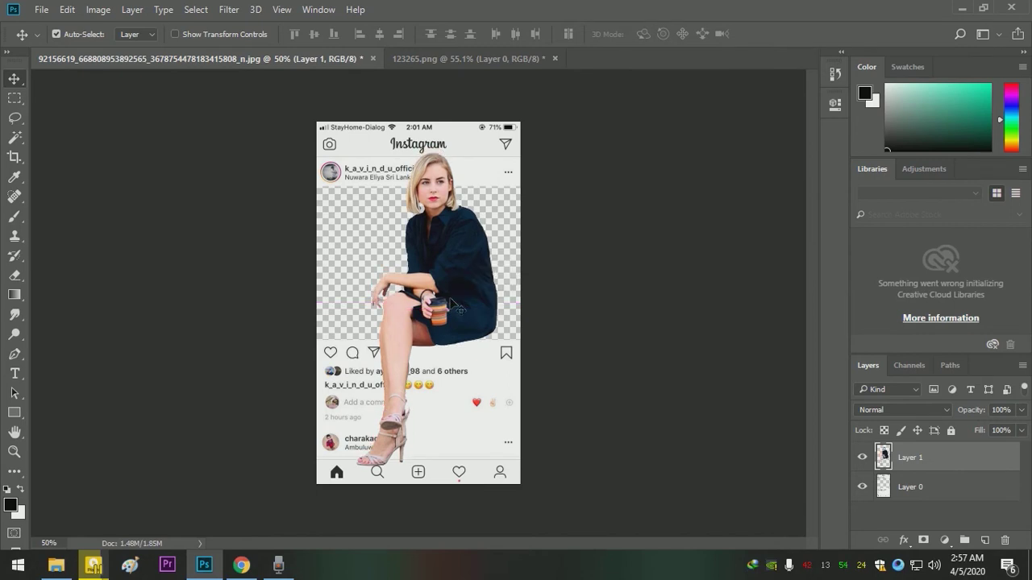
pyautogui.hotkey('ctrl', 't')
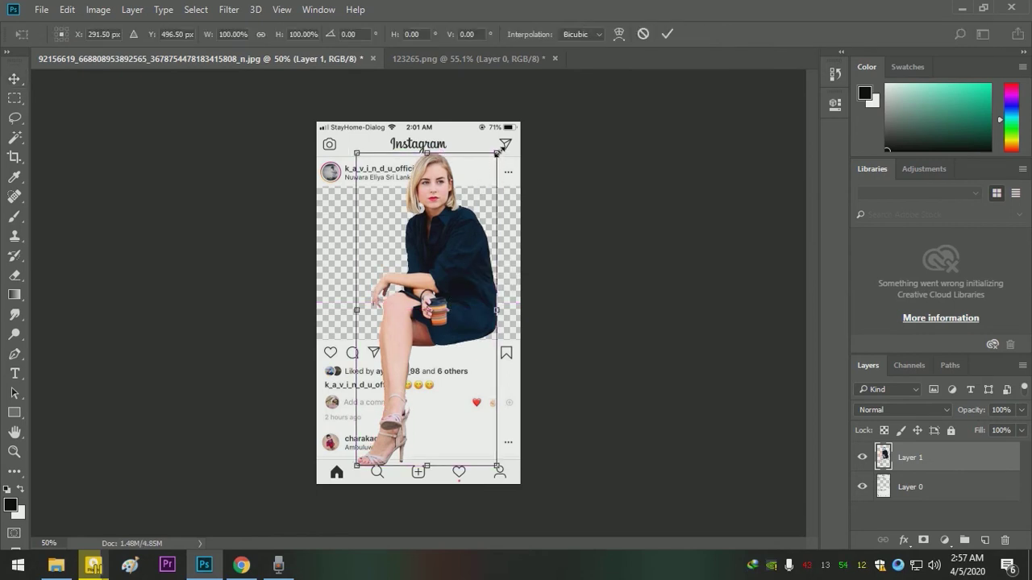
pyautogui.moveTo(497, 153); pyautogui.dragTo(438, 288)
pyautogui.moveTo(410, 353); pyautogui.dragTo(455, 295)
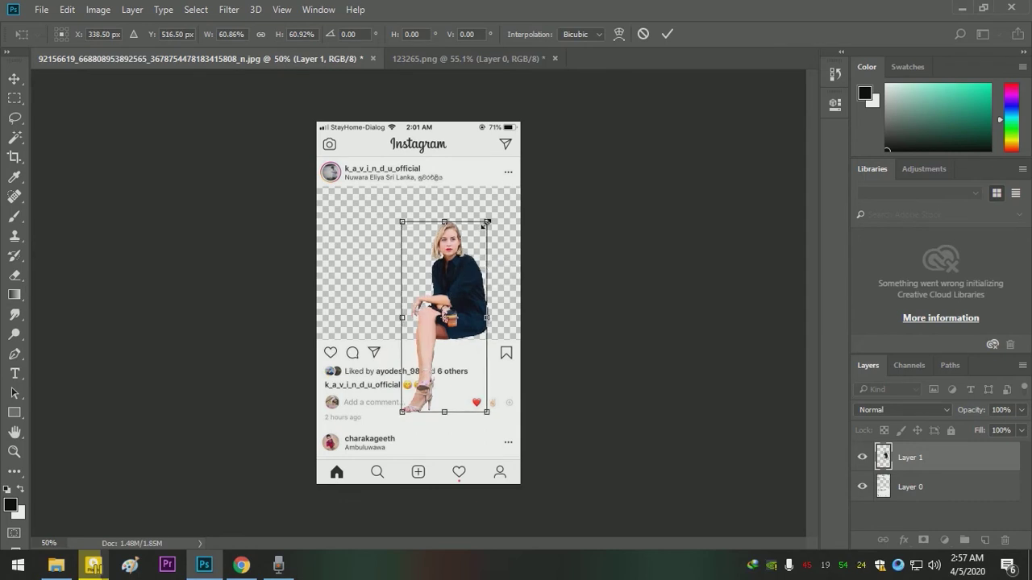
pyautogui.moveTo(487, 223); pyautogui.dragTo(523, 205)
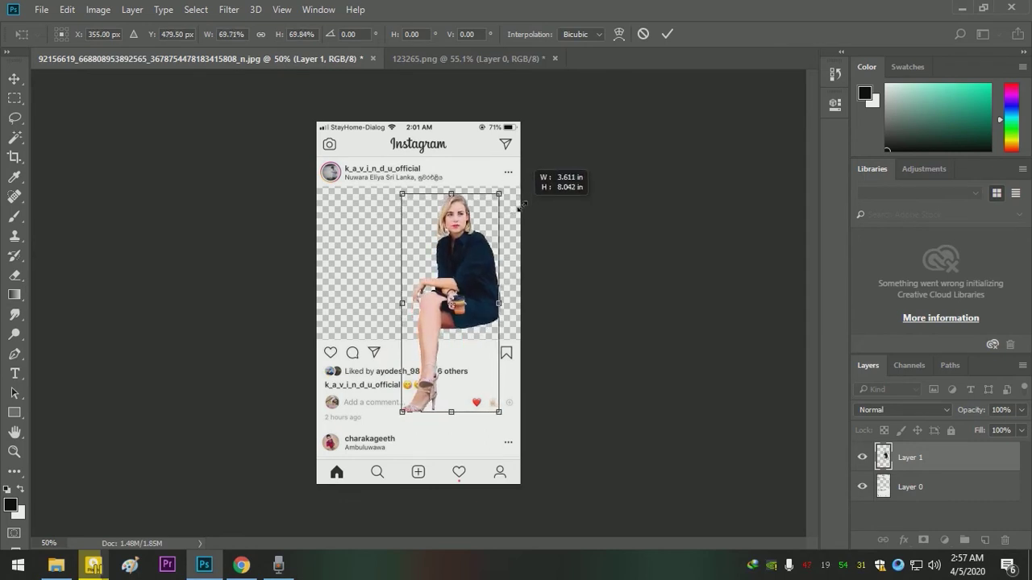
pyautogui.moveTo(458, 267); pyautogui.dragTo(451, 281)
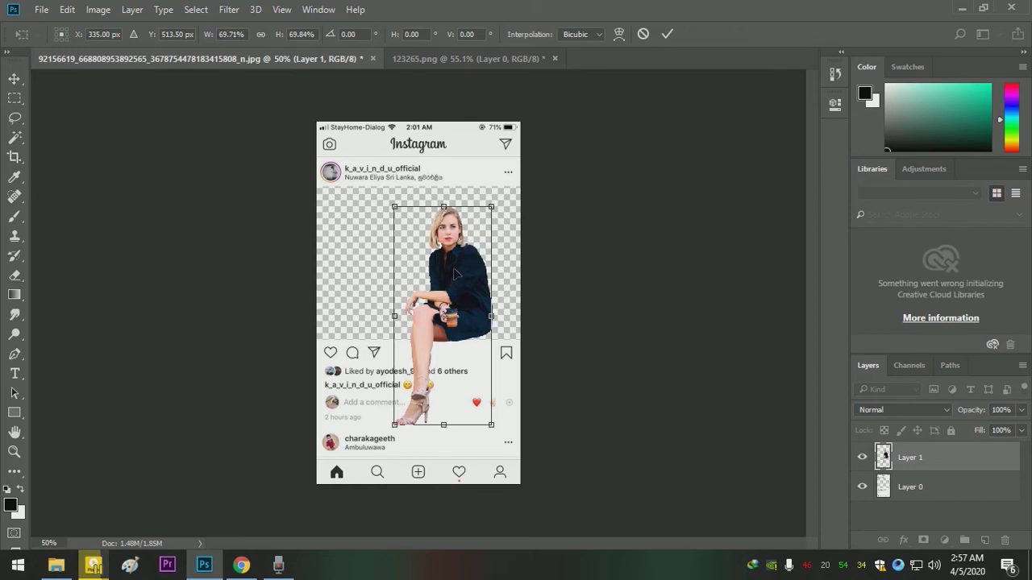
pyautogui.moveTo(491, 206); pyautogui.dragTo(483, 227)
pyautogui.moveTo(437, 310)
pyautogui.mouseDown()
pyautogui.moveTo(447, 286)
pyautogui.moveTo(446, 301)
pyautogui.mouseUp()
# Nudge the woman onto the photo's lower edge and commit the transform
pyautogui.press('Right')
pyautogui.press('Right')
pyautogui.press('Up')
pyautogui.press('Up')
pyautogui.press('Right')
pyautogui.press('Right')
pyautogui.press('Right')
pyautogui.press('Right')
pyautogui.press('Right')
pyautogui.press('Right')
pyautogui.press('Right')
pyautogui.press('Right')
pyautogui.press('Right')
pyautogui.press('Right')
pyautogui.press('Right')
pyautogui.press('Right')
pyautogui.press('Right')
pyautogui.press('Right')
pyautogui.press('Right')
pyautogui.press('Right')
pyautogui.press('Right')
pyautogui.press('Right')
pyautogui.press('Down')
pyautogui.press('Down')
pyautogui.press('Right')
pyautogui.press('Right')
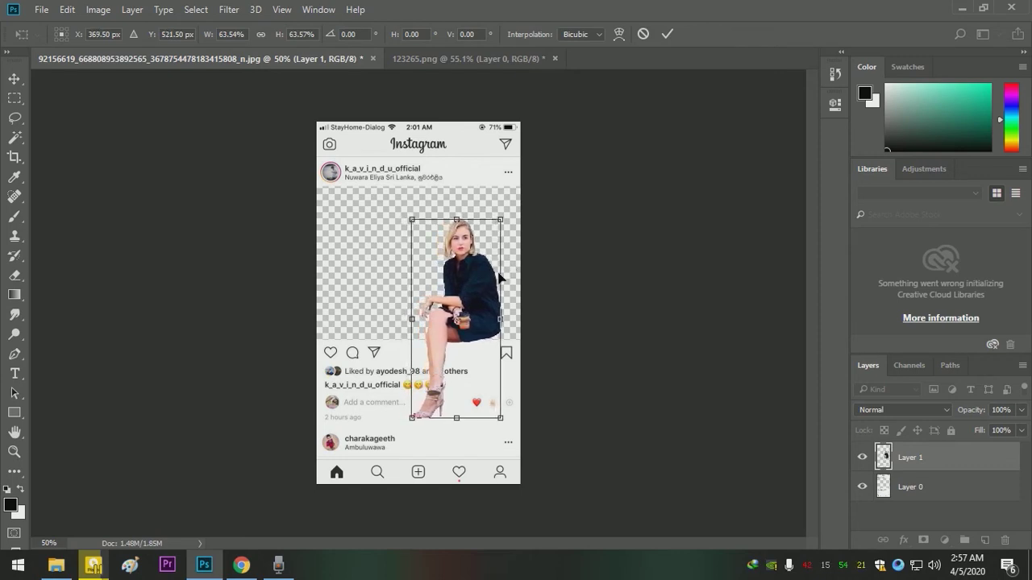
pyautogui.press('Left')
pyautogui.press('Left')
pyautogui.press('Left')
pyautogui.press('Left')
pyautogui.press('Right')
pyautogui.press('Right')
pyautogui.press('Right')
pyautogui.press('Right')
pyautogui.press('Right')
pyautogui.press('Right')
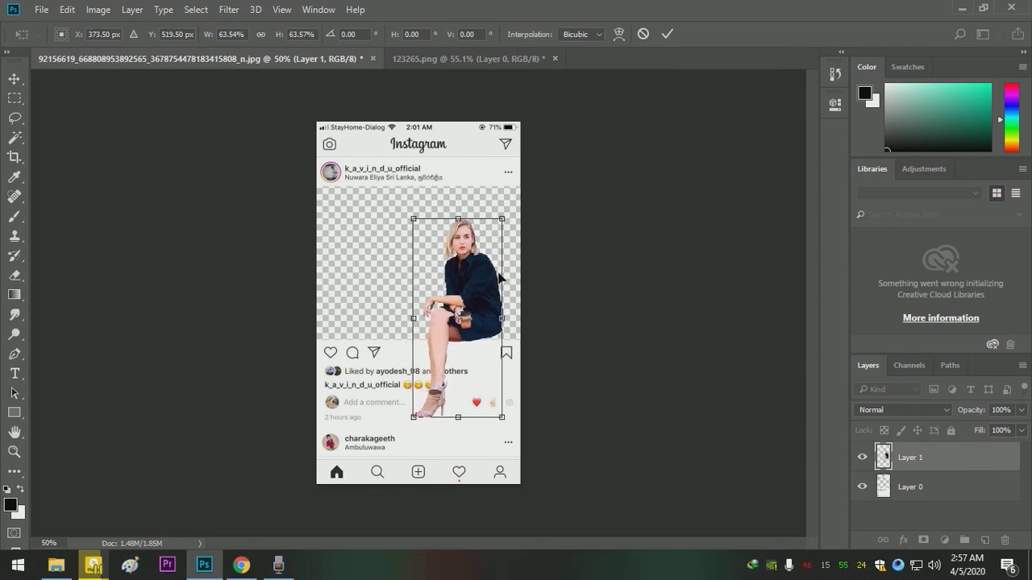
pyautogui.click(665, 39)
# Zoom in on the woman's legs and nudge her a few pixels into position
pyautogui.press('z')
pyautogui.moveTo(420, 328); pyautogui.dragTo(543, 378)
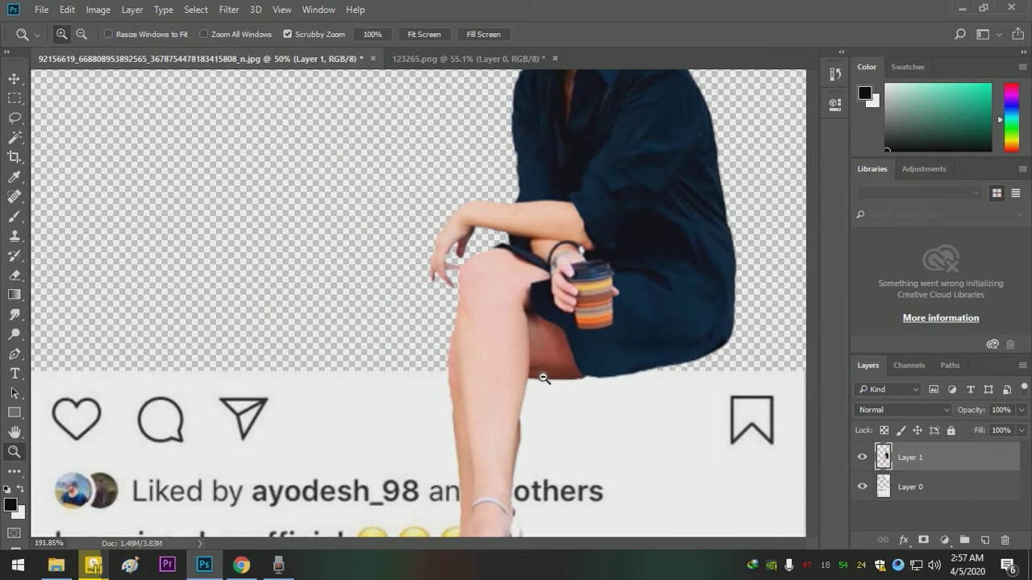
pyautogui.scroll(-1, 543, 377)
pyautogui.press('v')
pyautogui.press('Down')
pyautogui.press('Down')
pyautogui.press('Up')
pyautogui.press('Up')
pyautogui.press('Up')
pyautogui.press('Up')
pyautogui.press('Up')
pyautogui.press('Down')
pyautogui.press('Down')
pyautogui.press('Down')
pyautogui.press('Down')
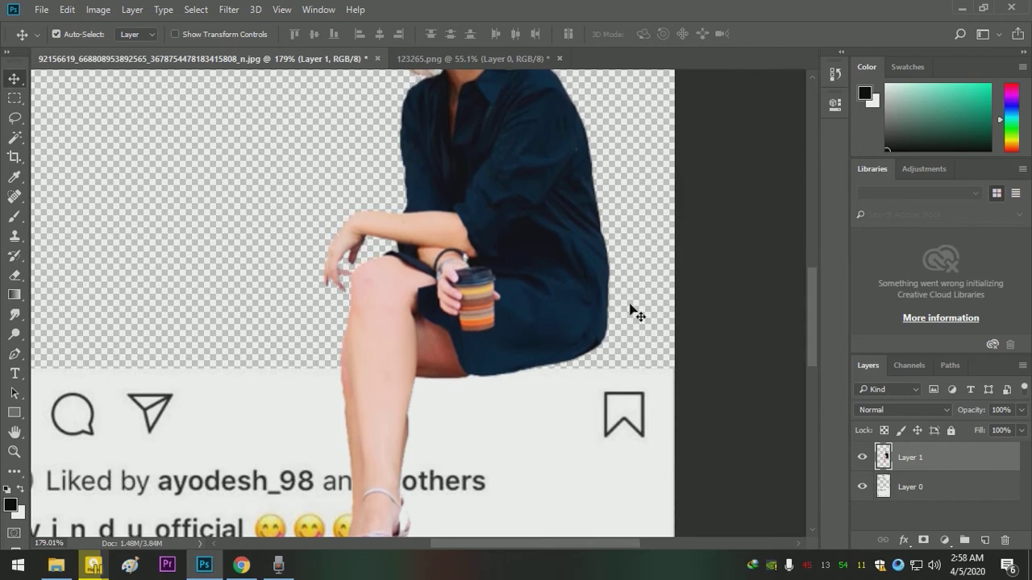
pyautogui.scroll(-3, 631, 311)
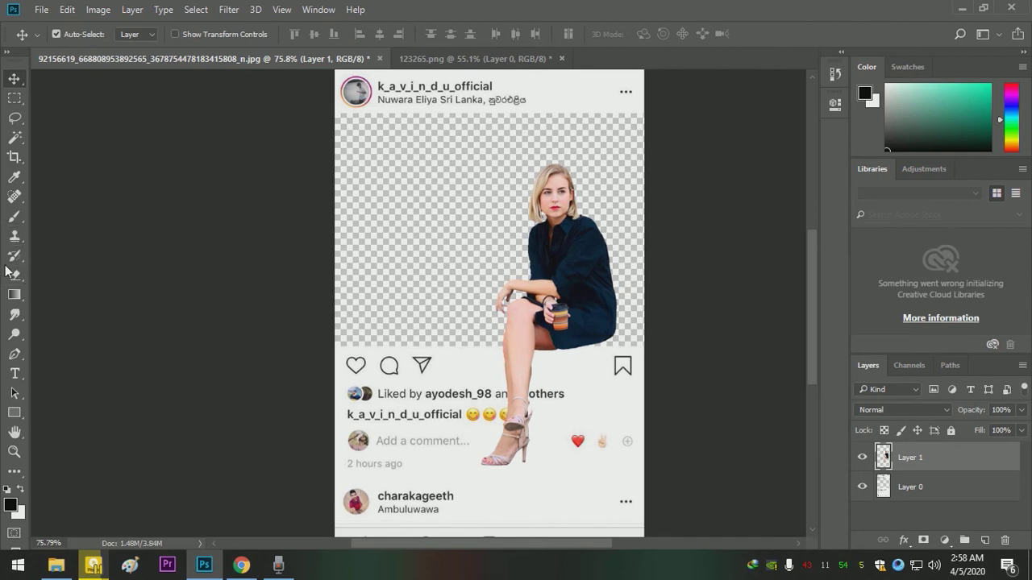
# Erase the leftover strip and dark line along the dress hem with a fine eraser
pyautogui.click(14, 275)
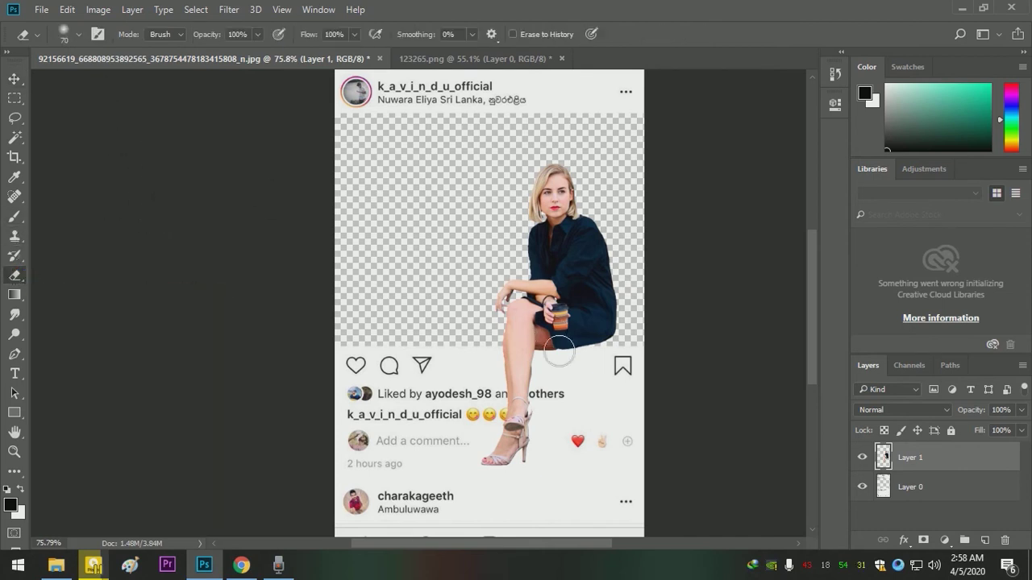
pyautogui.press('z')
pyautogui.moveTo(546, 345); pyautogui.dragTo(626, 382)
pyautogui.press('e')
pyautogui.press('[')
pyautogui.press('[')
pyautogui.press('[')
pyautogui.press('[')
pyautogui.press('[')
pyautogui.press('[')
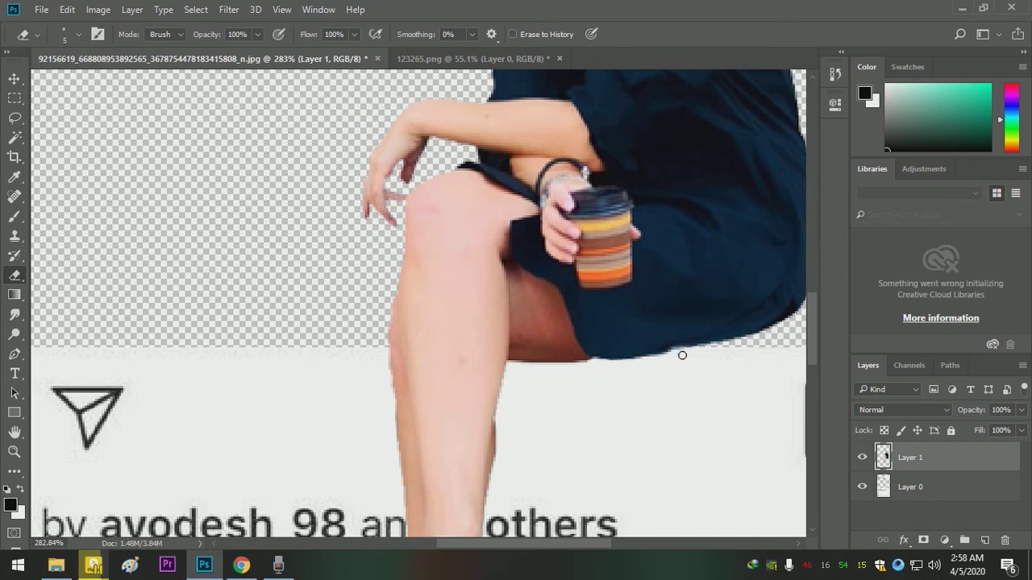
pyautogui.moveTo(650, 354); pyautogui.dragTo(577, 355)
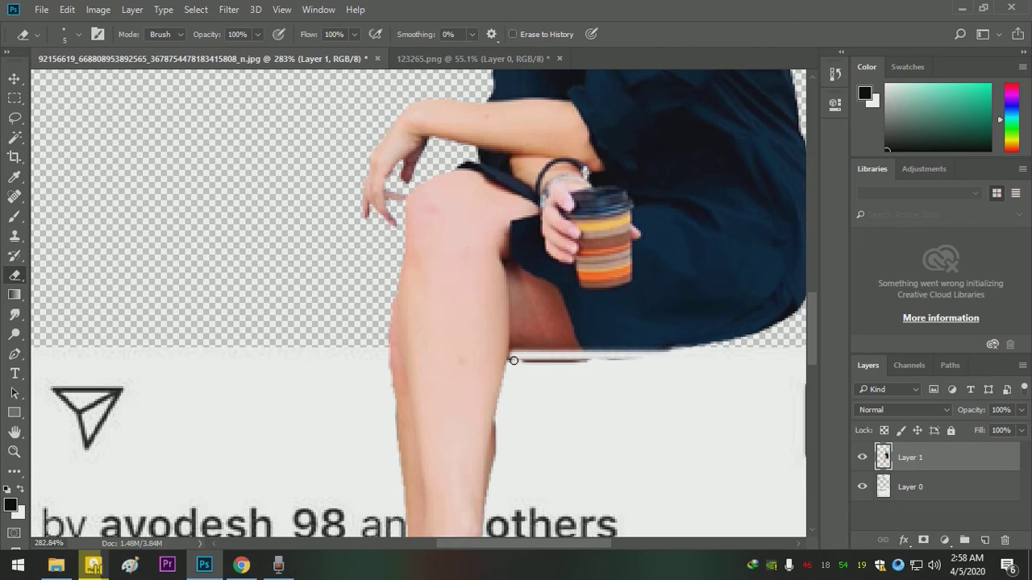
pyautogui.moveTo(538, 362); pyautogui.dragTo(572, 360)
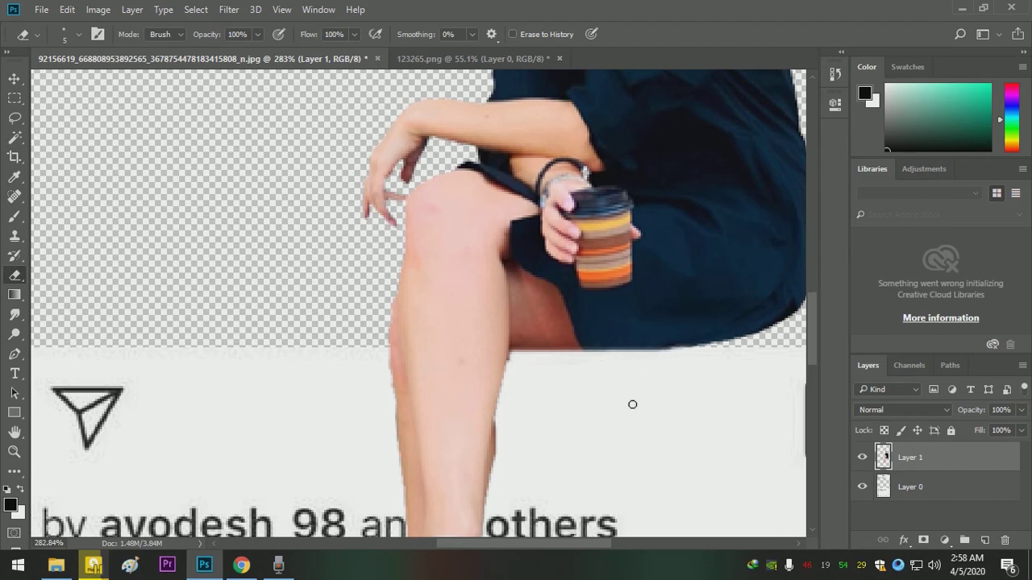
# Zoom back out to check the trimmed hem against the whole Instagram layout
pyautogui.press('z')
pyautogui.moveTo(666, 388)
pyautogui.mouseDown()
pyautogui.moveTo(628, 375)
pyautogui.moveTo(663, 373)
pyautogui.mouseUp()
pyautogui.press('e')
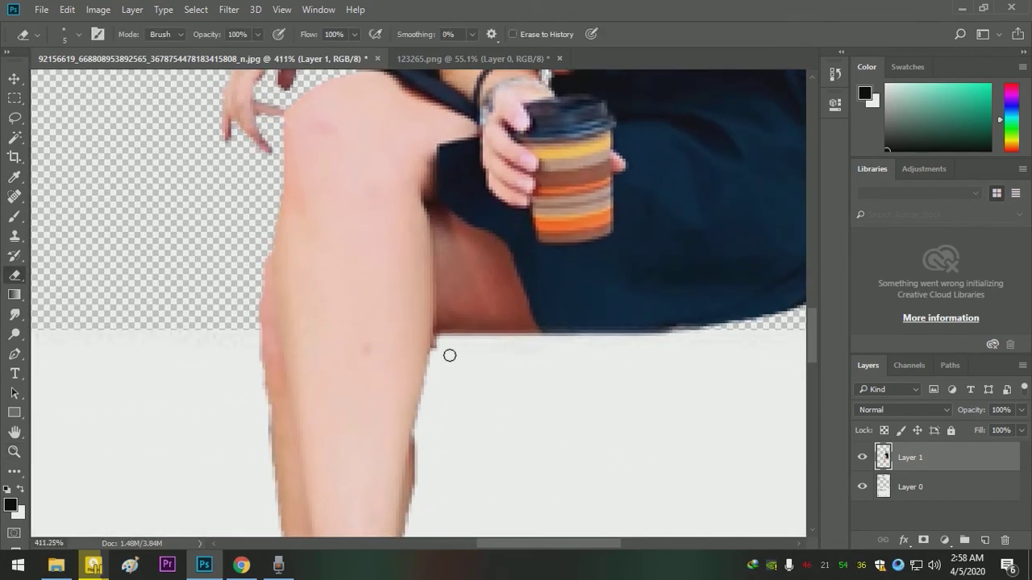
pyautogui.press('z')
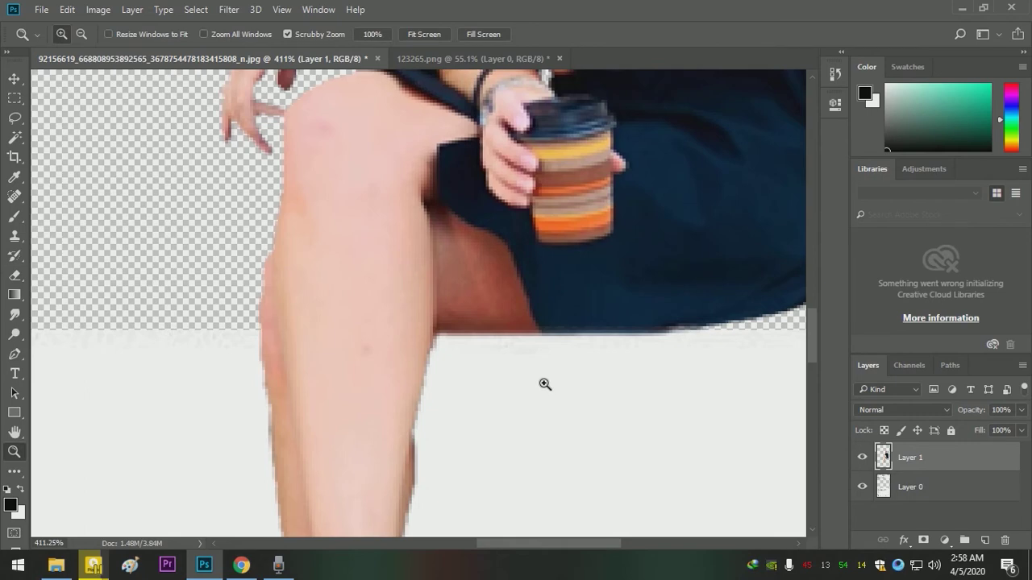
pyautogui.moveTo(543, 385); pyautogui.dragTo(440, 337)
pyautogui.press('e')
pyautogui.press('z')
pyautogui.moveTo(467, 361); pyautogui.dragTo(418, 390)
pyautogui.press('e')
pyautogui.click(13, 79)
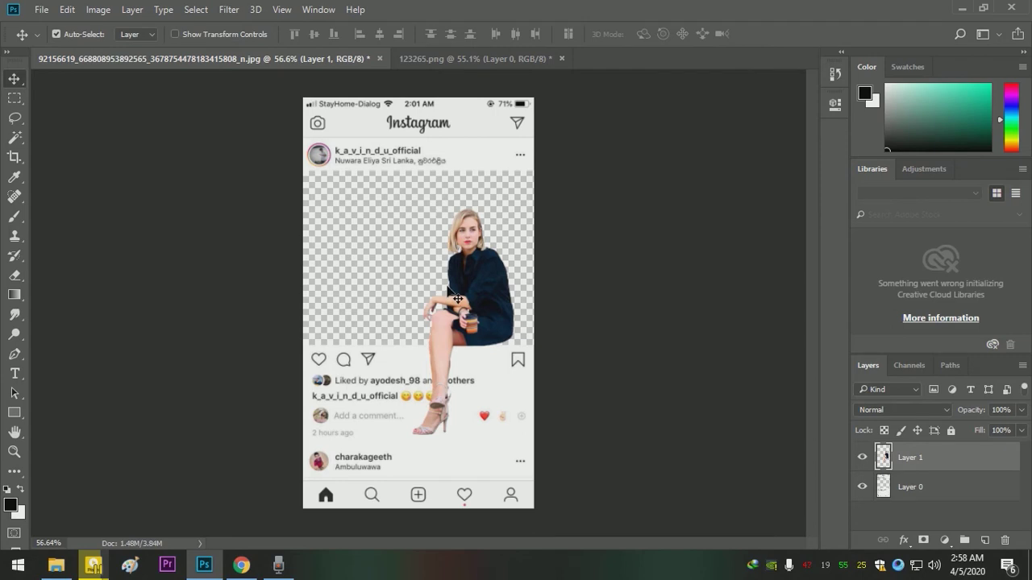
# Close 123265.png without saving and minimise Photoshop to the desktop
pyautogui.click(562, 58)
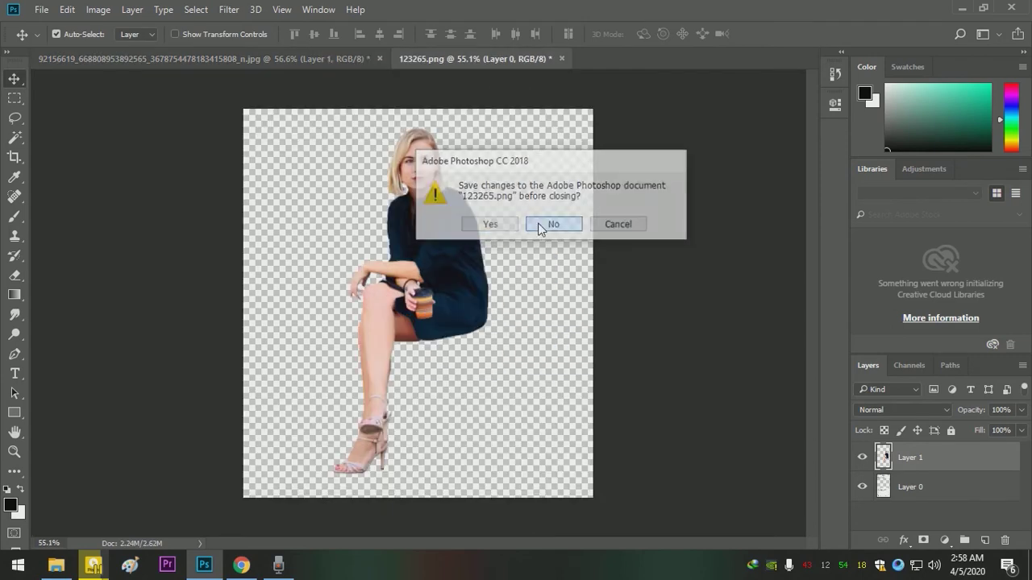
pyautogui.click(553, 225)
pyautogui.click(1029, 568)
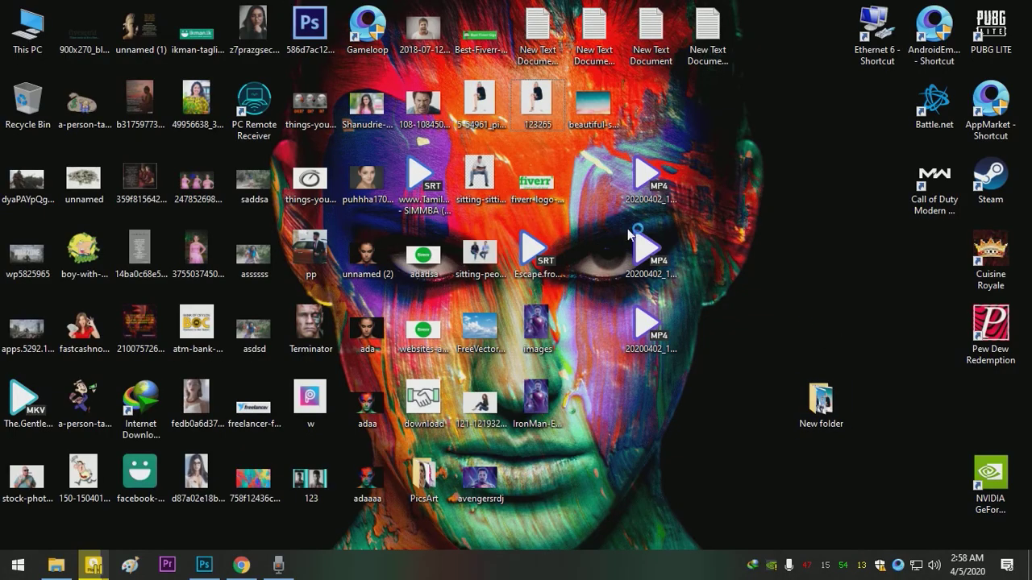
# Place the beautiful-sky image into the mockup, scaled to fill the post's photo frame
pyautogui.moveTo(594, 103); pyautogui.dragTo(246, 544)
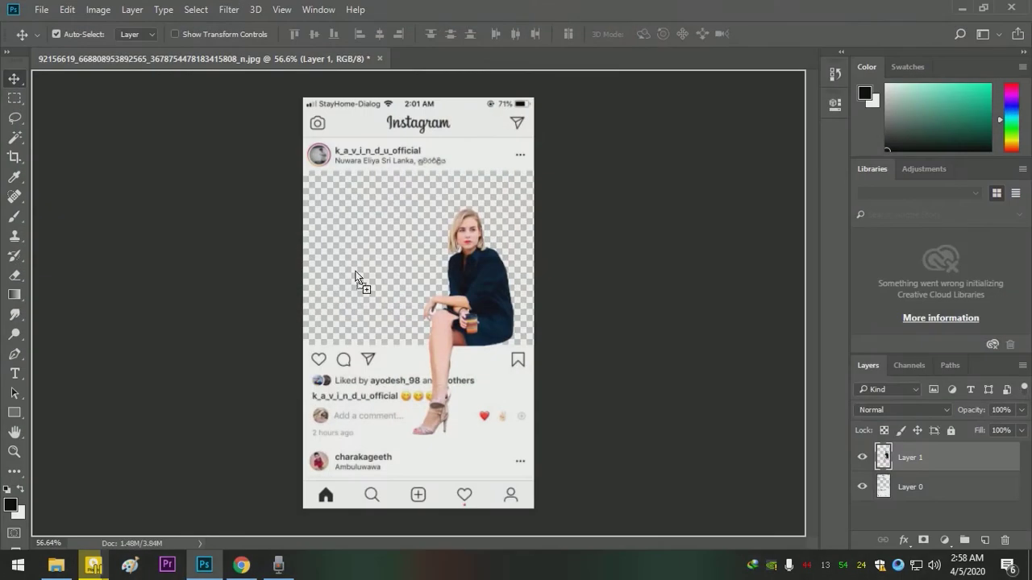
pyautogui.moveTo(247, 545)
pyautogui.mouseDown()
pyautogui.moveTo(396, 211)
pyautogui.moveTo(435, 232)
pyautogui.moveTo(430, 224)
pyautogui.mouseUp()
pyautogui.moveTo(523, 321); pyautogui.dragTo(568, 348)
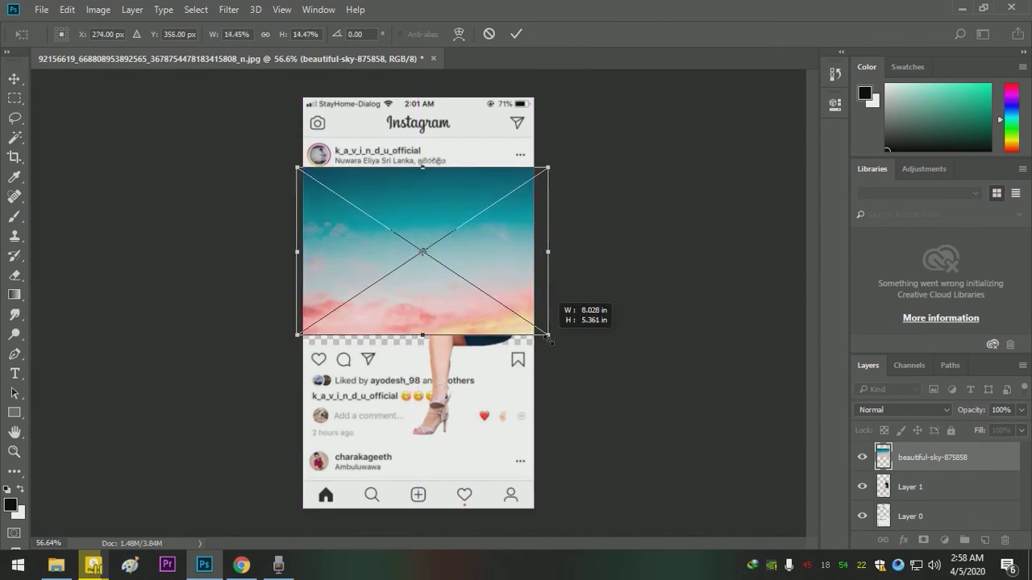
pyautogui.moveTo(540, 278); pyautogui.dragTo(524, 281)
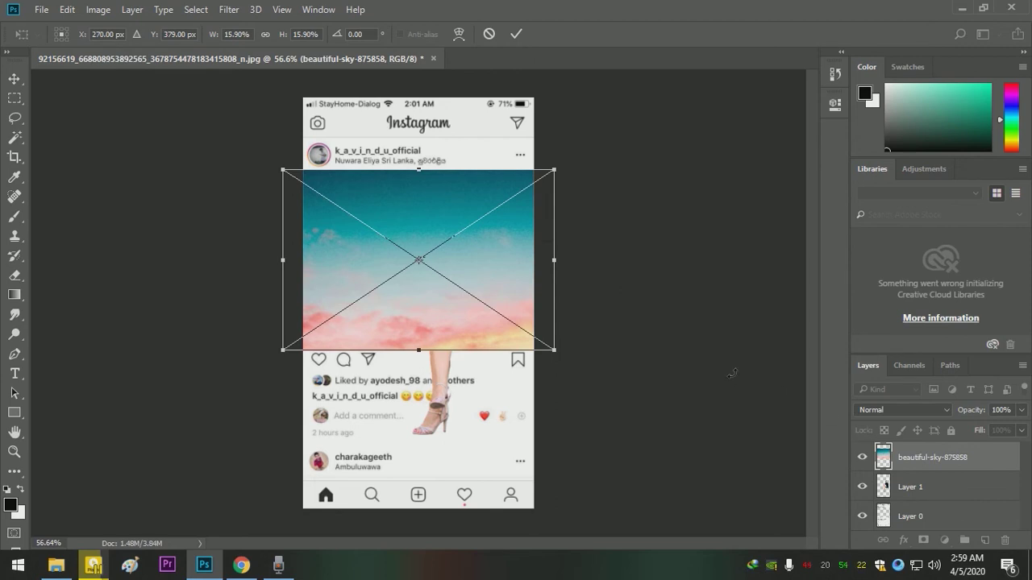
pyautogui.press('Return')
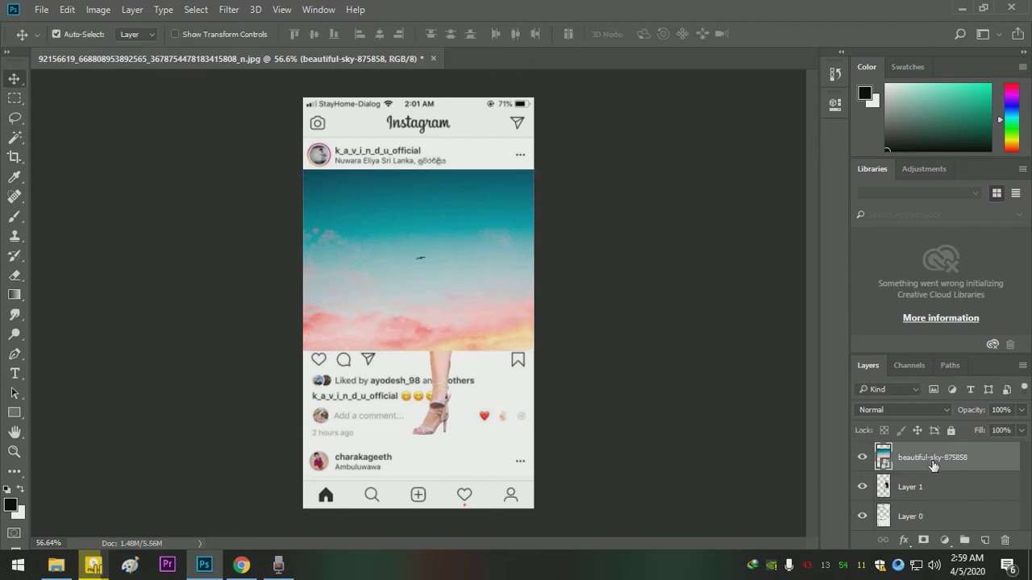
pyautogui.moveTo(967, 459); pyautogui.dragTo(960, 516)
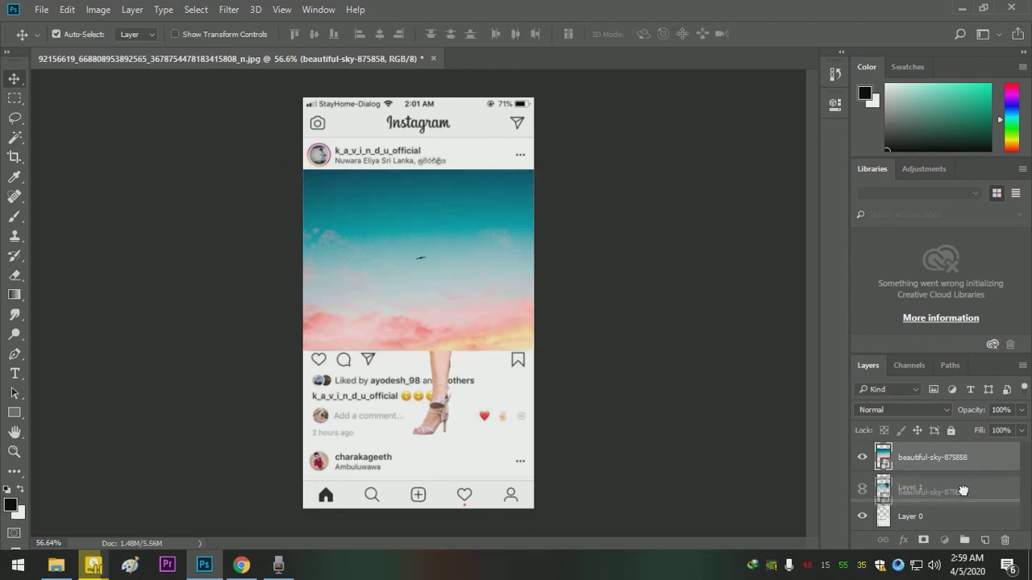
# Move the beautiful-sky layer to the bottom of the Layers stack
pyautogui.moveTo(960, 516); pyautogui.dragTo(960, 516)
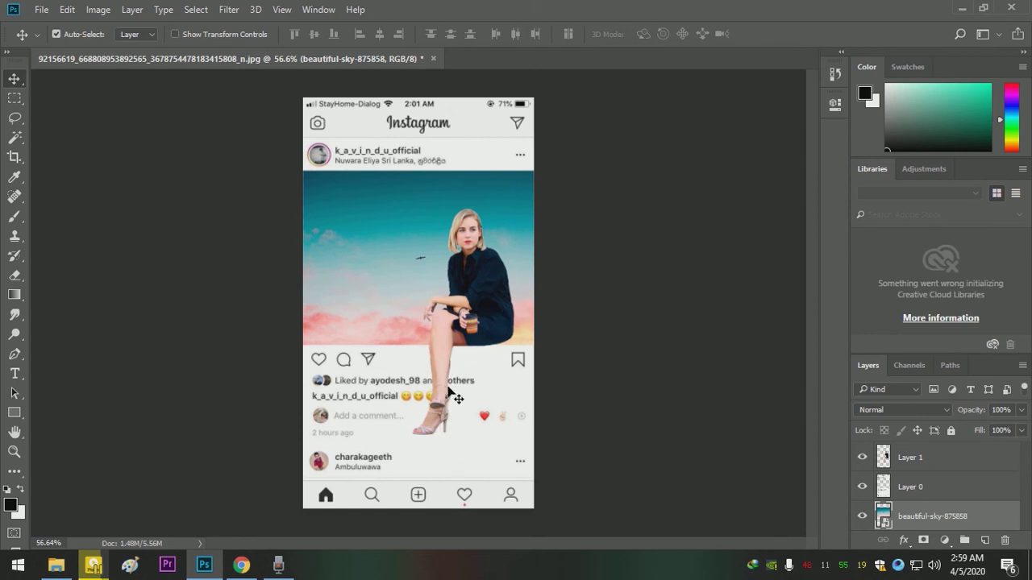
pyautogui.click(948, 487)
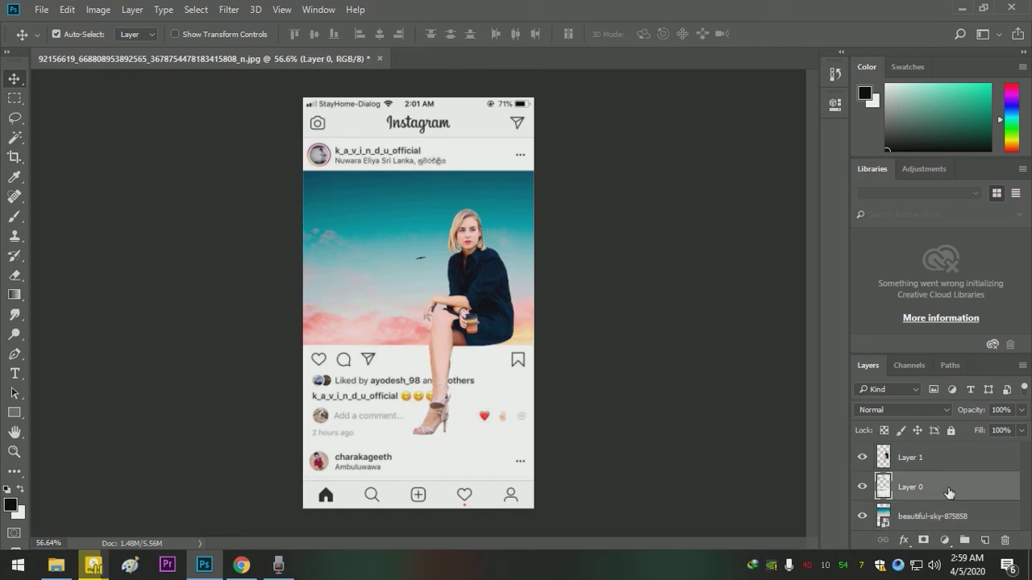
# Add a new Layer 2 above Layer 0 and clip it to the Instagram layout layer
pyautogui.click(986, 540)
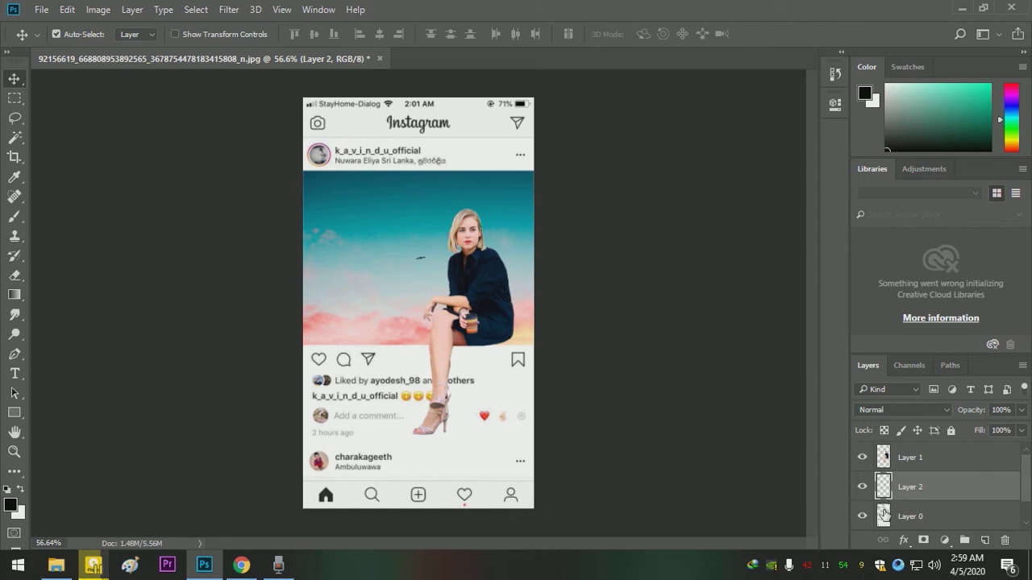
pyautogui.click(861, 517)
pyautogui.click(861, 518)
pyautogui.click(861, 457)
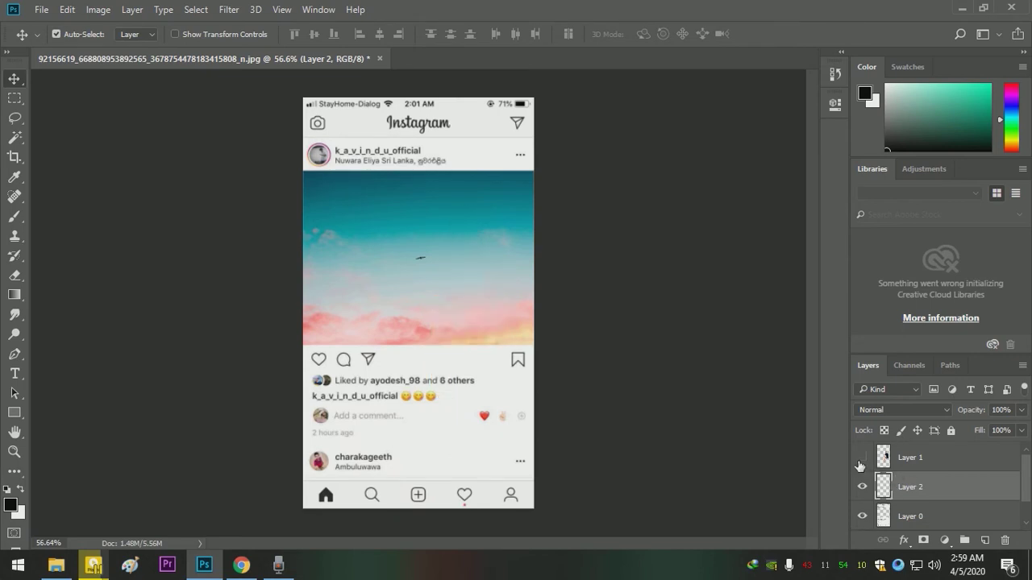
pyautogui.click(861, 517)
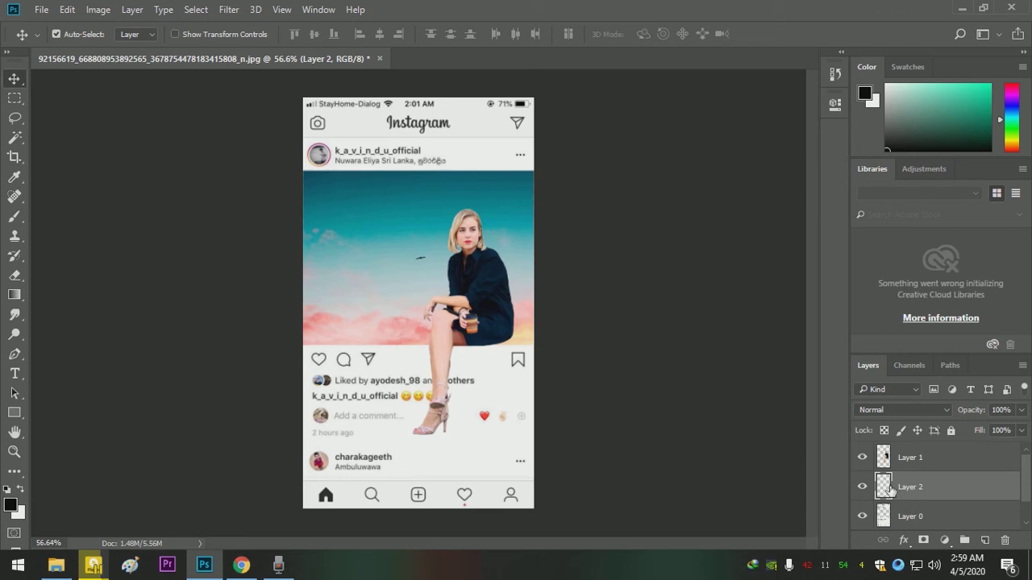
pyautogui.rightClick(890, 491)
pyautogui.rightClick(893, 494)
pyautogui.rightClick(921, 494)
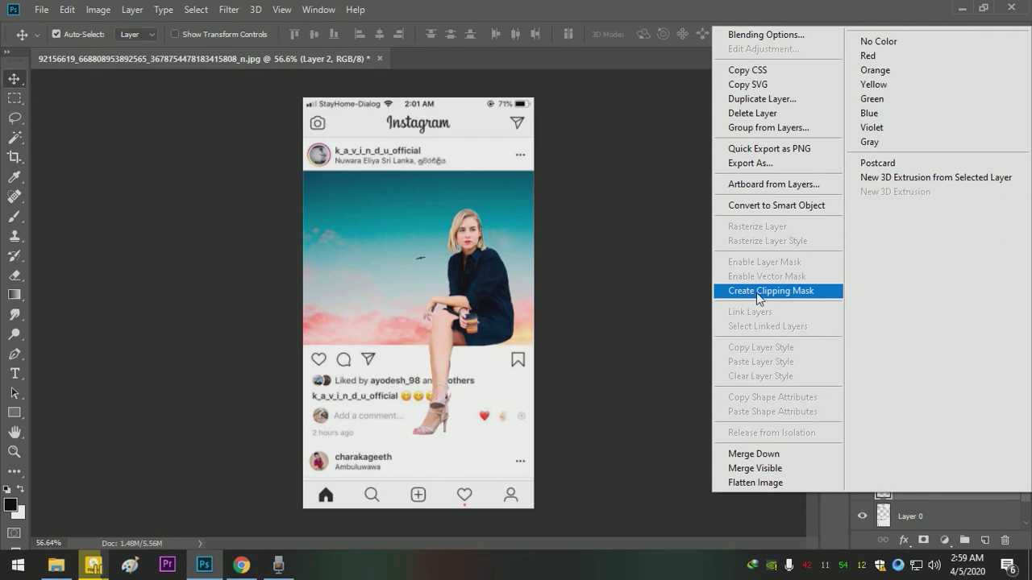
pyautogui.click(756, 293)
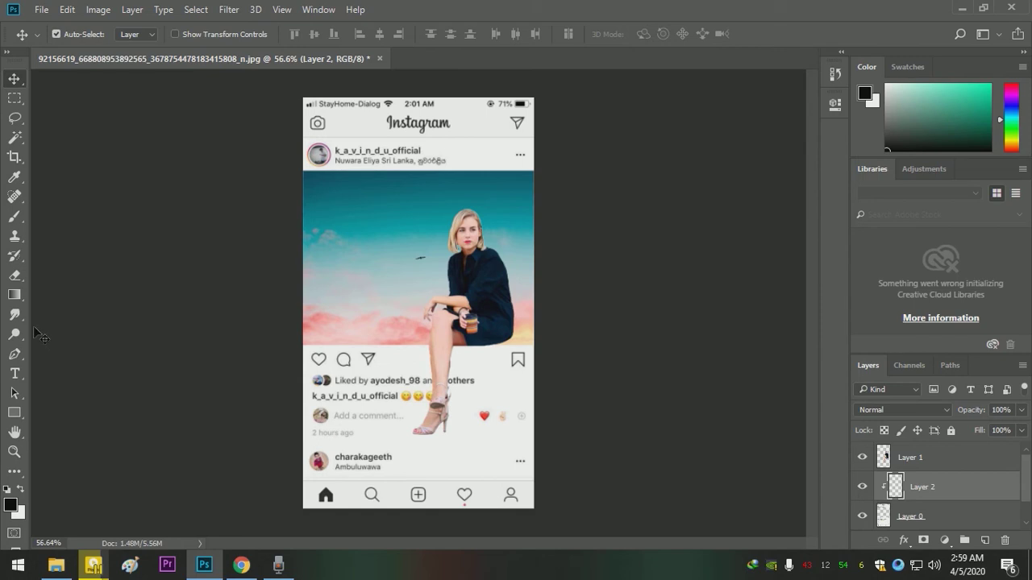
# Remove the test shadow stroke painted under the photo on Layer 2, then shrink the brush
pyautogui.click(15, 216)
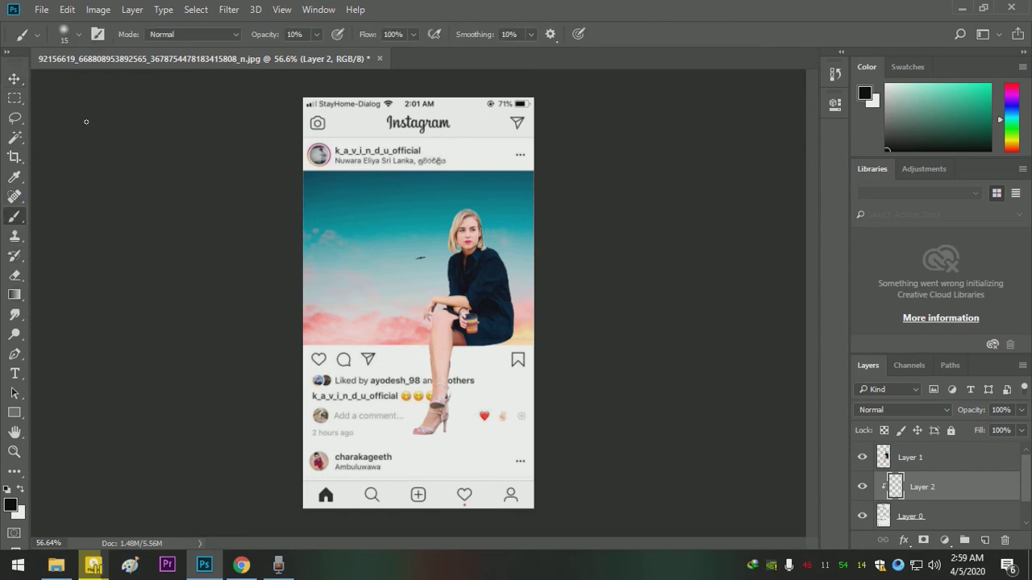
pyautogui.press('z')
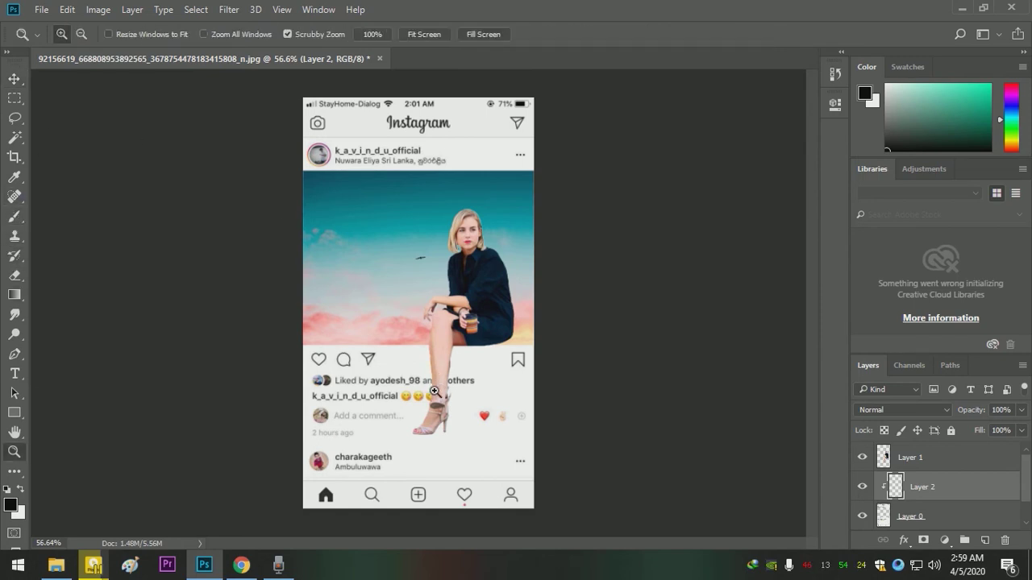
pyautogui.click(15, 216)
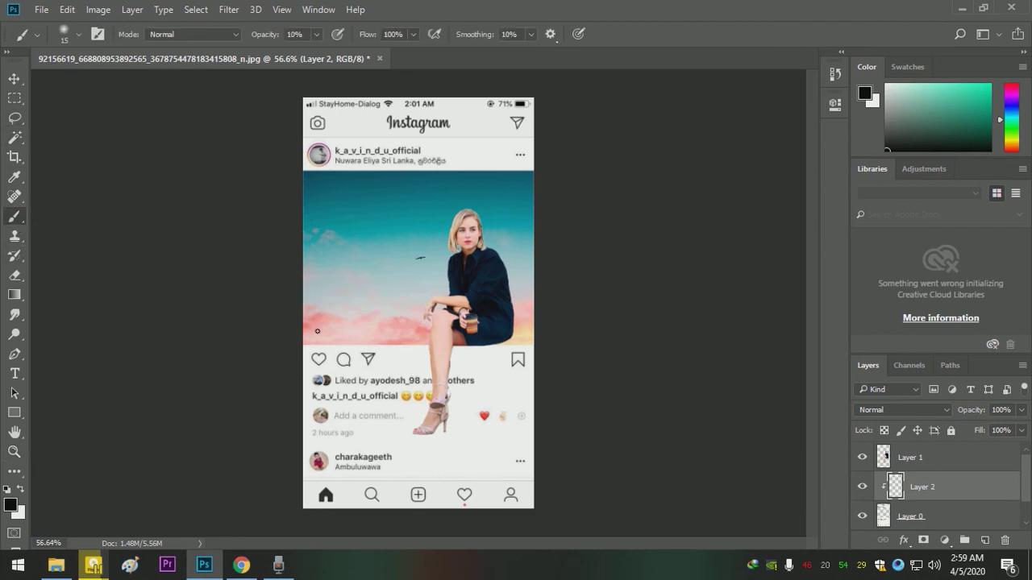
pyautogui.press(']')
pyautogui.press(']')
pyautogui.press(']')
pyautogui.moveTo(343, 360); pyautogui.dragTo(355, 371)
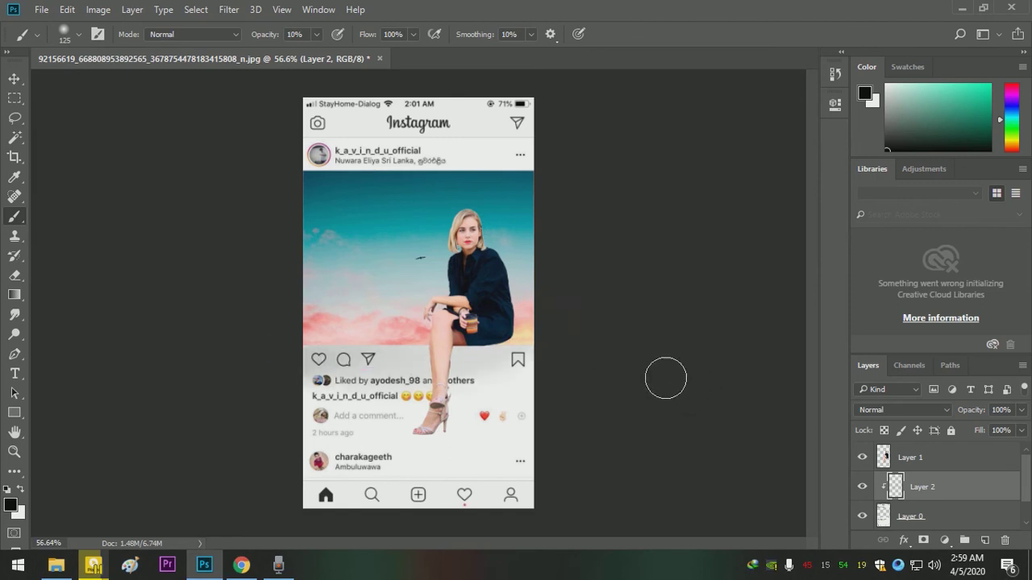
pyautogui.hotkey('ctrl', 'z')
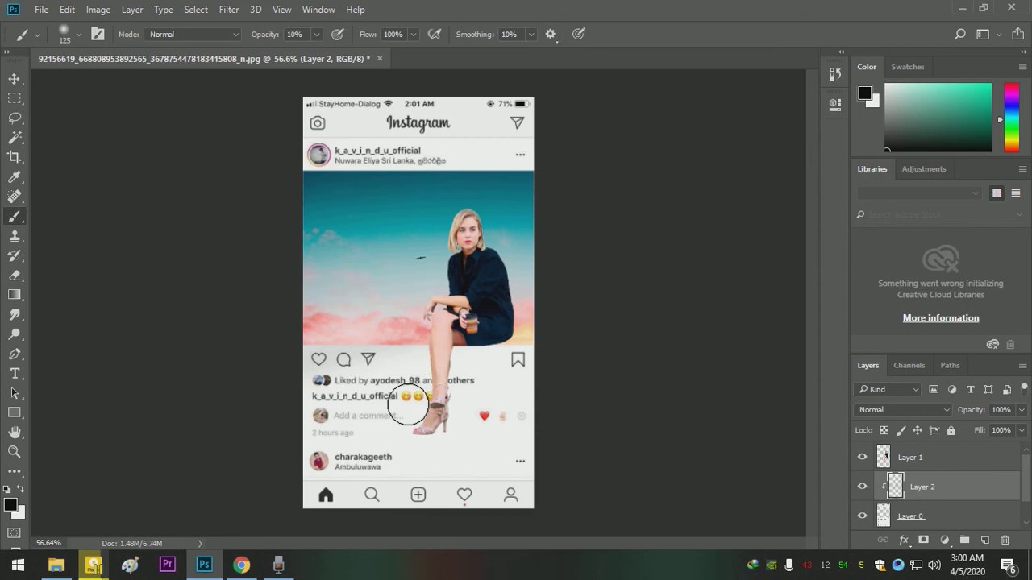
pyautogui.press('[')
pyautogui.press('[')
pyautogui.press('[')
pyautogui.press('[')
# Zoom to about 358% on the lower leg and shoe and cut the brush to size 10
pyautogui.press('z')
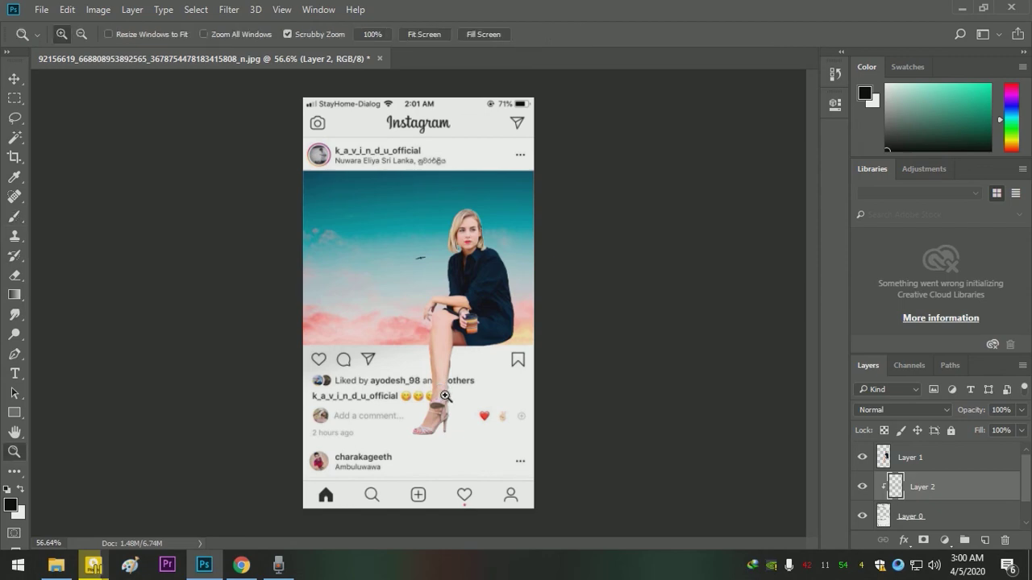
pyautogui.moveTo(446, 391); pyautogui.dragTo(547, 448)
pyautogui.press('b')
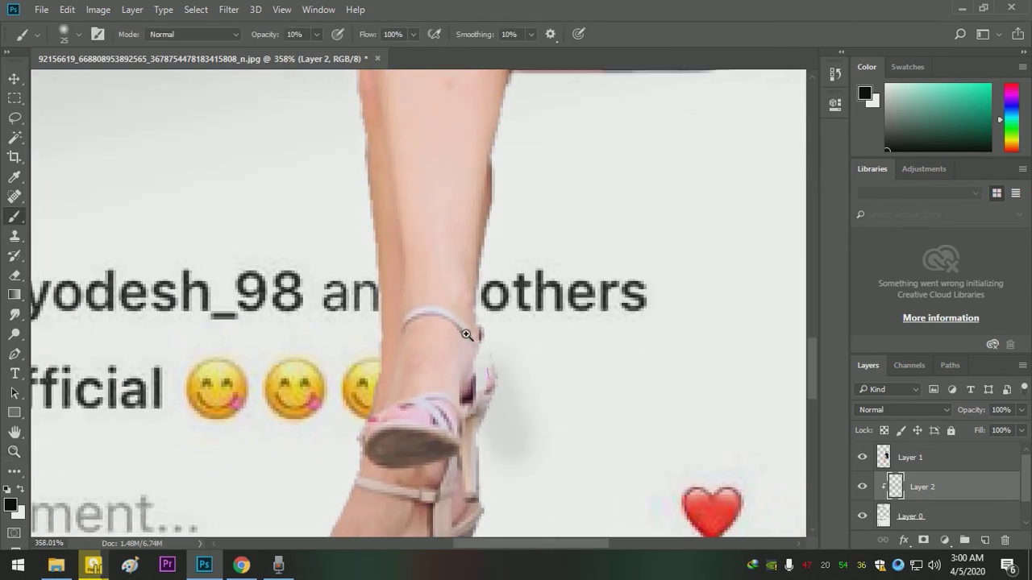
pyautogui.scroll(-5, 495, 380)
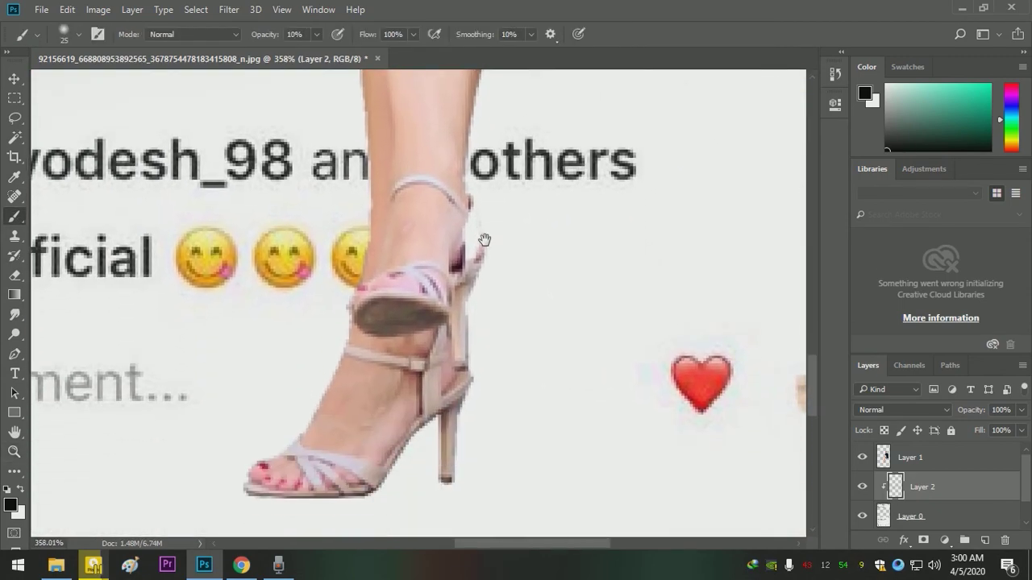
pyautogui.press('[')
pyautogui.press('[')
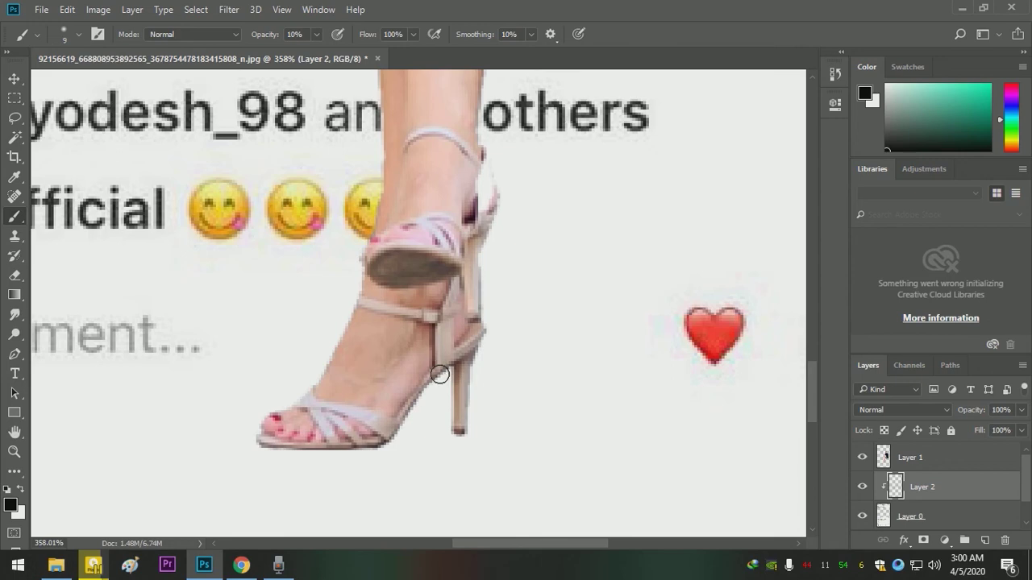
# Brush faint black 10% opacity shadow along the shoe's sole and heel edges
pyautogui.moveTo(373, 442); pyautogui.dragTo(327, 448)
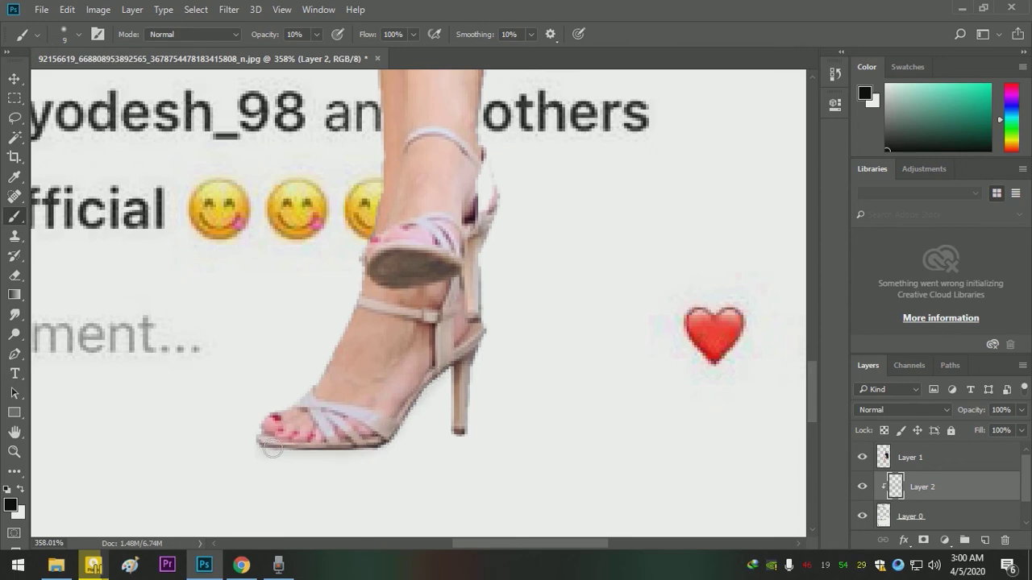
pyautogui.moveTo(410, 415); pyautogui.dragTo(306, 443)
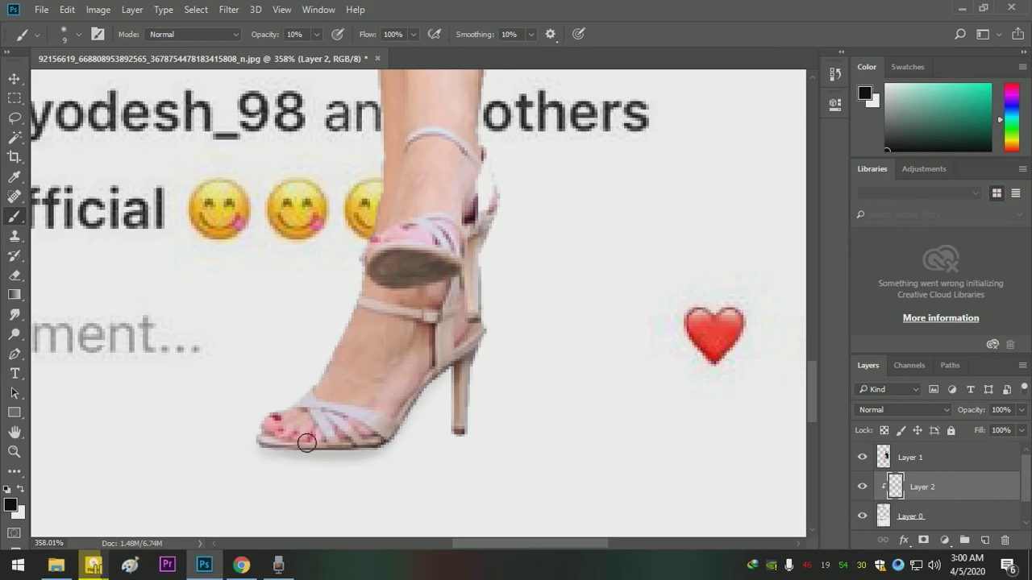
pyautogui.moveTo(260, 443)
pyautogui.mouseDown()
pyautogui.moveTo(403, 416)
pyautogui.moveTo(453, 393)
pyautogui.moveTo(485, 400)
pyautogui.mouseUp()
pyautogui.moveTo(454, 364); pyautogui.dragTo(455, 400)
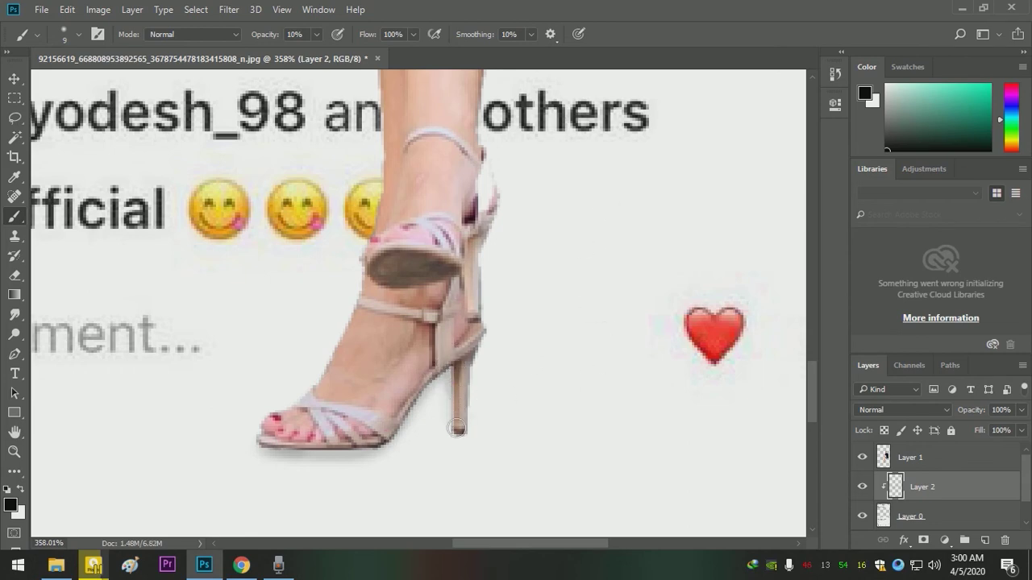
pyautogui.moveTo(457, 417)
pyautogui.mouseDown()
pyautogui.moveTo(456, 370)
pyautogui.moveTo(472, 411)
pyautogui.moveTo(476, 230)
pyautogui.moveTo(470, 340)
pyautogui.mouseUp()
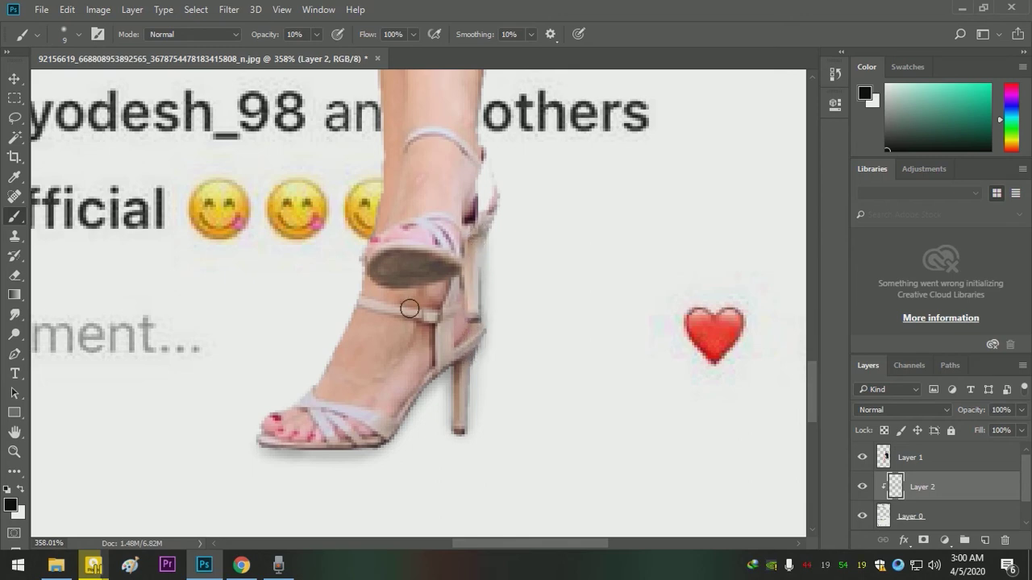
# Add faint shadow along the toe, foot front and front edge of the ankle
pyautogui.moveTo(271, 414)
pyautogui.mouseDown()
pyautogui.moveTo(260, 427)
pyautogui.moveTo(299, 406)
pyautogui.moveTo(341, 348)
pyautogui.moveTo(394, 202)
pyautogui.moveTo(349, 349)
pyautogui.mouseUp()
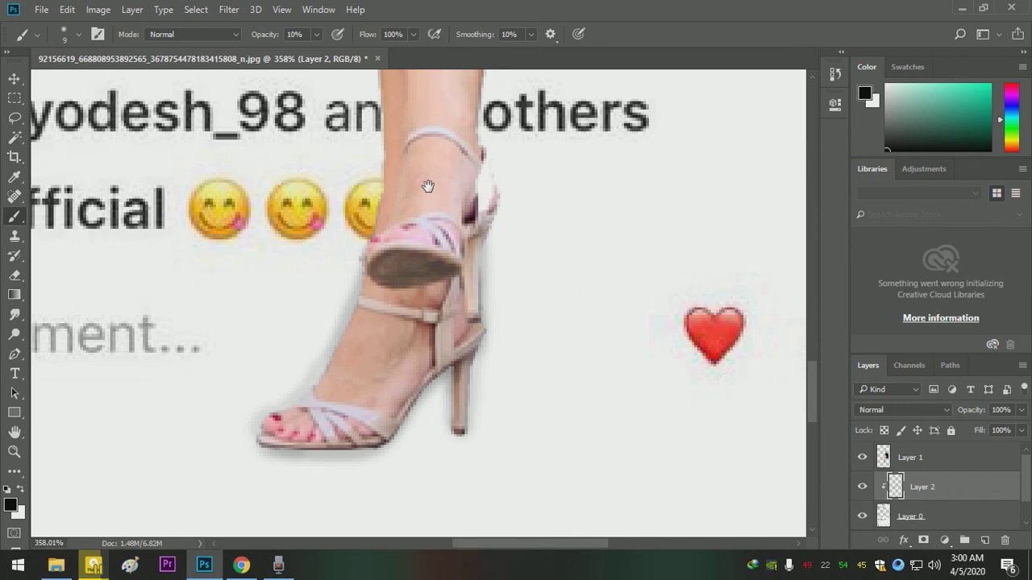
pyautogui.scroll(7, 428, 266)
pyautogui.scroll(3, 428, 355)
pyautogui.moveTo(379, 488)
pyautogui.mouseDown()
pyautogui.moveTo(368, 476)
pyautogui.moveTo(396, 419)
pyautogui.moveTo(382, 426)
pyautogui.moveTo(357, 151)
pyautogui.moveTo(378, 283)
pyautogui.moveTo(376, 233)
pyautogui.moveTo(365, 162)
pyautogui.moveTo(380, 357)
pyautogui.moveTo(382, 280)
pyautogui.moveTo(380, 483)
pyautogui.moveTo(422, 433)
pyautogui.moveTo(457, 421)
pyautogui.mouseUp()
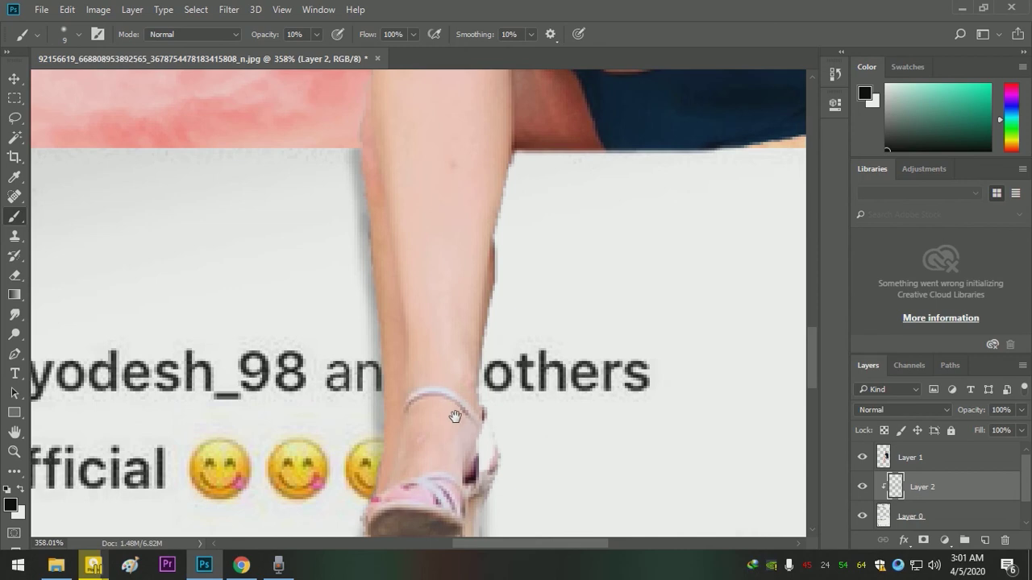
# Pan to the ankle, shade the heel strap, then zoom out to check the whole mockup
pyautogui.moveTo(485, 388)
pyautogui.mouseDown()
pyautogui.moveTo(439, 369)
pyautogui.moveTo(448, 216)
pyautogui.moveTo(443, 242)
pyautogui.moveTo(472, 108)
pyautogui.moveTo(436, 220)
pyautogui.mouseUp()
pyautogui.moveTo(425, 425)
pyautogui.mouseDown()
pyautogui.moveTo(403, 392)
pyautogui.moveTo(374, 266)
pyautogui.mouseUp()
pyautogui.moveTo(379, 343)
pyautogui.mouseDown()
pyautogui.moveTo(396, 239)
pyautogui.moveTo(395, 289)
pyautogui.mouseUp()
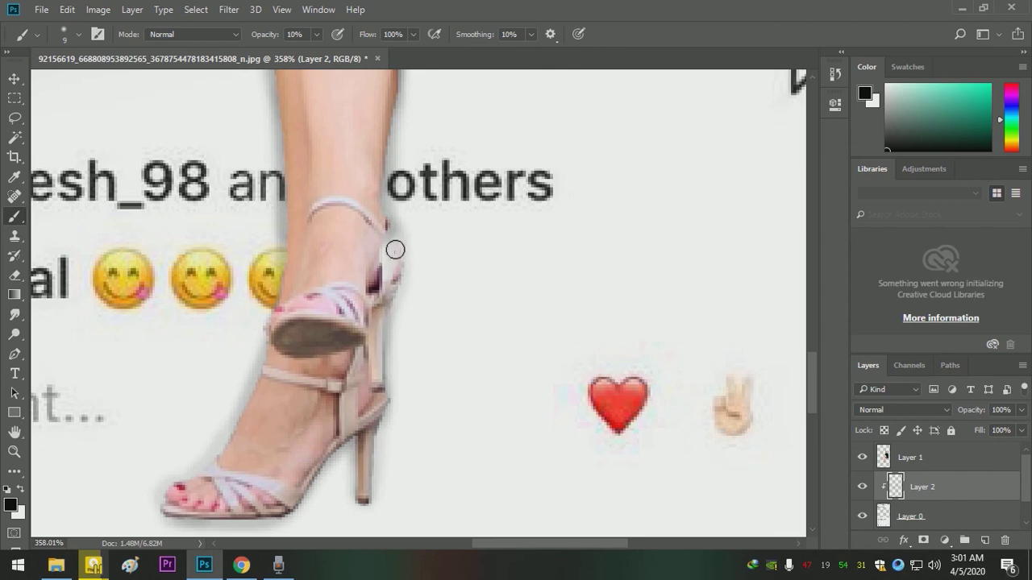
pyautogui.press('z')
pyautogui.moveTo(357, 249)
pyautogui.mouseDown()
pyautogui.moveTo(295, 172)
pyautogui.moveTo(325, 266)
pyautogui.mouseUp()
pyautogui.moveTo(416, 297); pyautogui.dragTo(381, 301)
pyautogui.press('b')
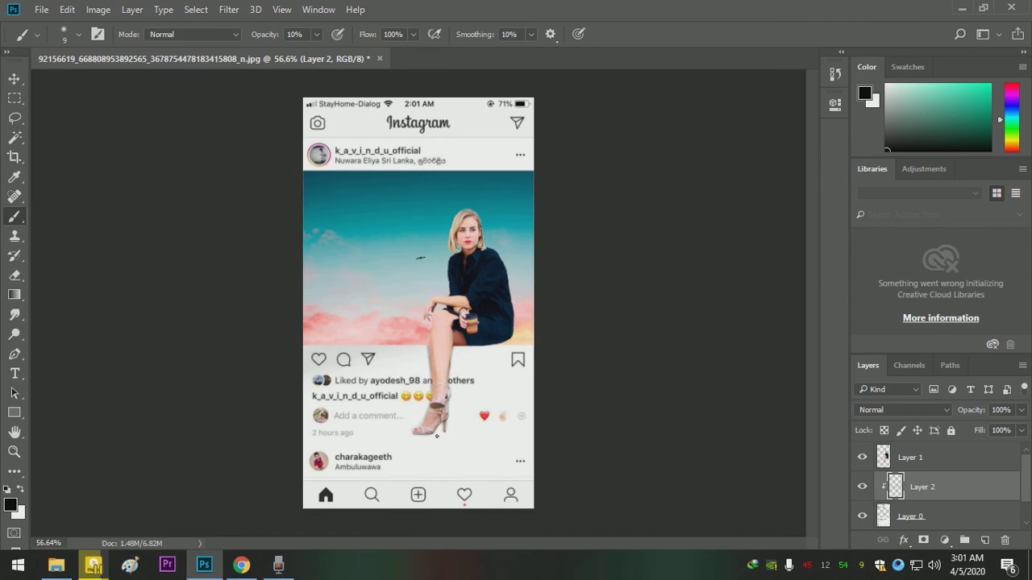
# Zoom back in and deepen shadows along the sole, heel edge, toes and strap
pyautogui.press('z')
pyautogui.moveTo(427, 435); pyautogui.dragTo(535, 472)
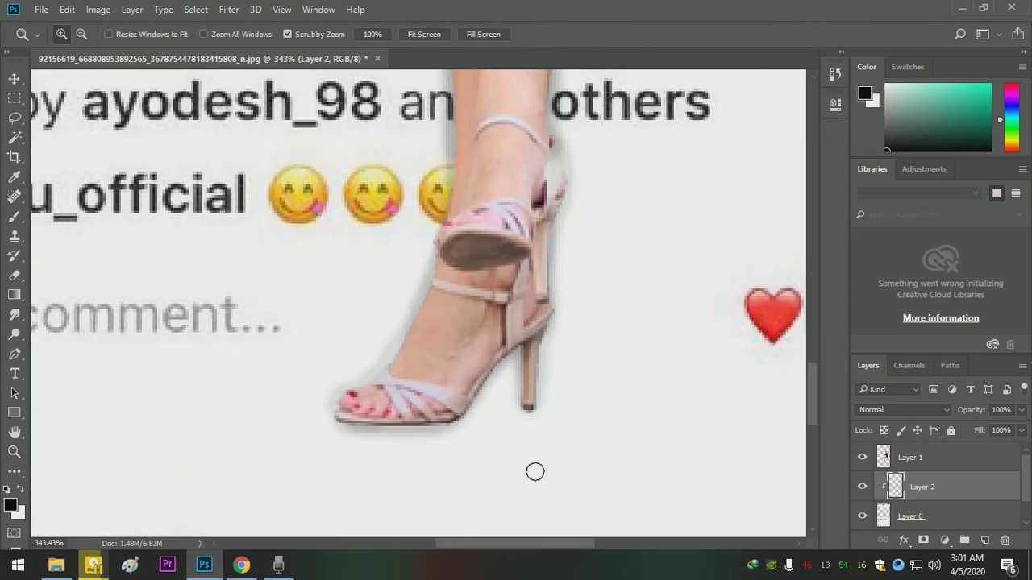
pyautogui.press('b')
pyautogui.moveTo(393, 430); pyautogui.dragTo(442, 414)
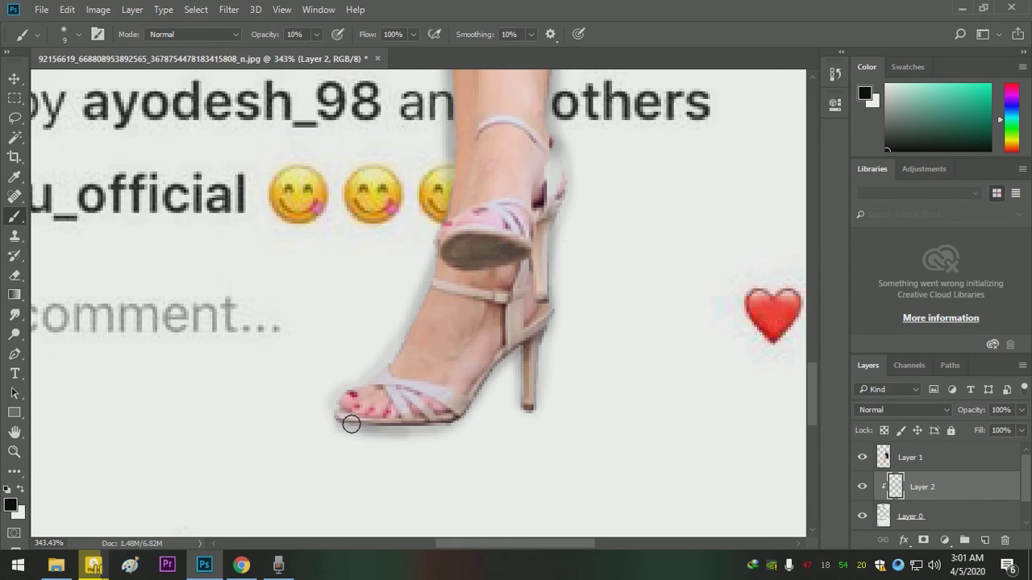
pyautogui.moveTo(422, 418)
pyautogui.mouseDown()
pyautogui.moveTo(459, 406)
pyautogui.moveTo(489, 373)
pyautogui.mouseUp()
pyautogui.moveTo(336, 412)
pyautogui.mouseDown()
pyautogui.moveTo(482, 314)
pyautogui.moveTo(438, 390)
pyautogui.mouseUp()
pyautogui.moveTo(501, 352)
pyautogui.mouseDown()
pyautogui.moveTo(525, 332)
pyautogui.moveTo(433, 420)
pyautogui.mouseUp()
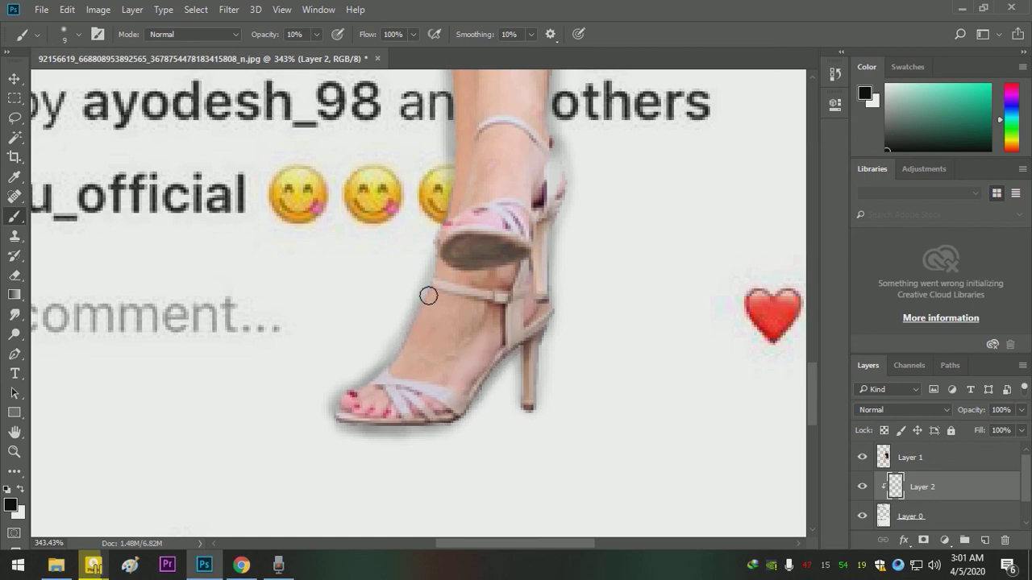
pyautogui.press('z')
pyautogui.scroll(-3, 528, 251)
pyautogui.scroll(-3, 528, 251)
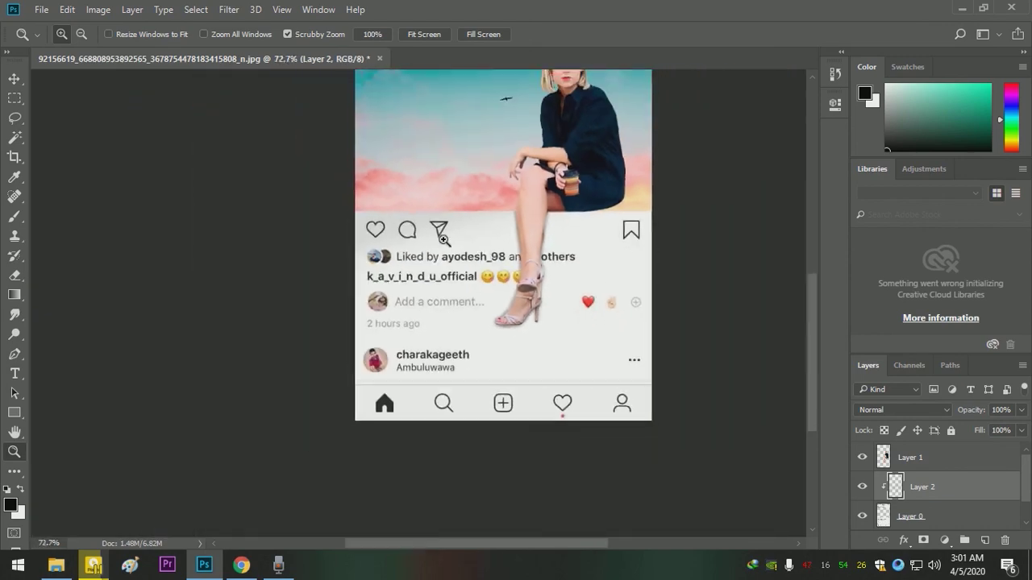
# Brush a soft black shadow beneath the skirt hem, then zoom out to view the mockup
pyautogui.moveTo(559, 257)
pyautogui.mouseDown()
pyautogui.moveTo(468, 322)
pyautogui.moveTo(565, 338)
pyautogui.moveTo(399, 317)
pyautogui.mouseUp()
pyautogui.press('z')
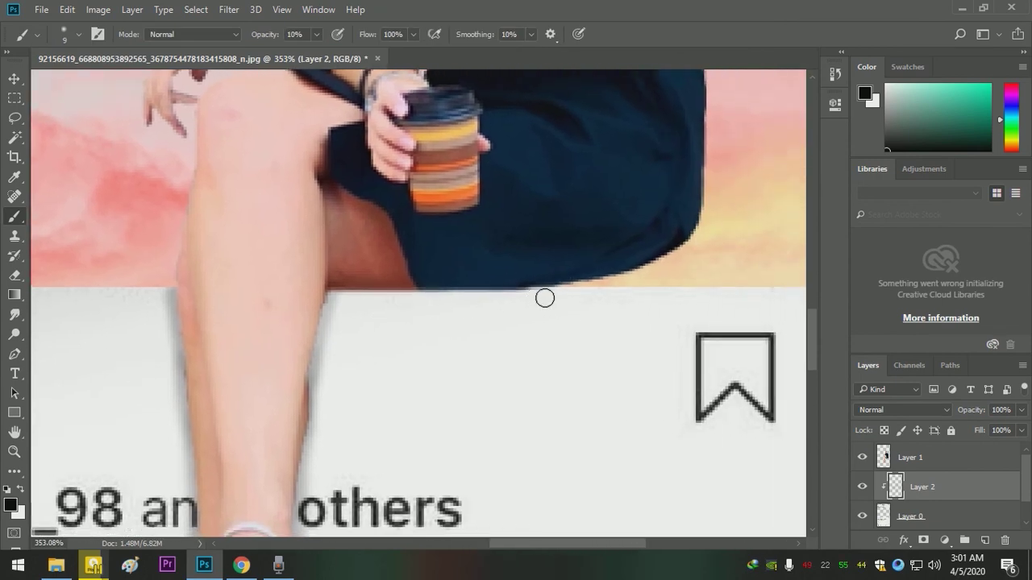
pyautogui.moveTo(571, 286)
pyautogui.mouseDown()
pyautogui.moveTo(311, 295)
pyautogui.moveTo(560, 289)
pyautogui.moveTo(328, 292)
pyautogui.mouseUp()
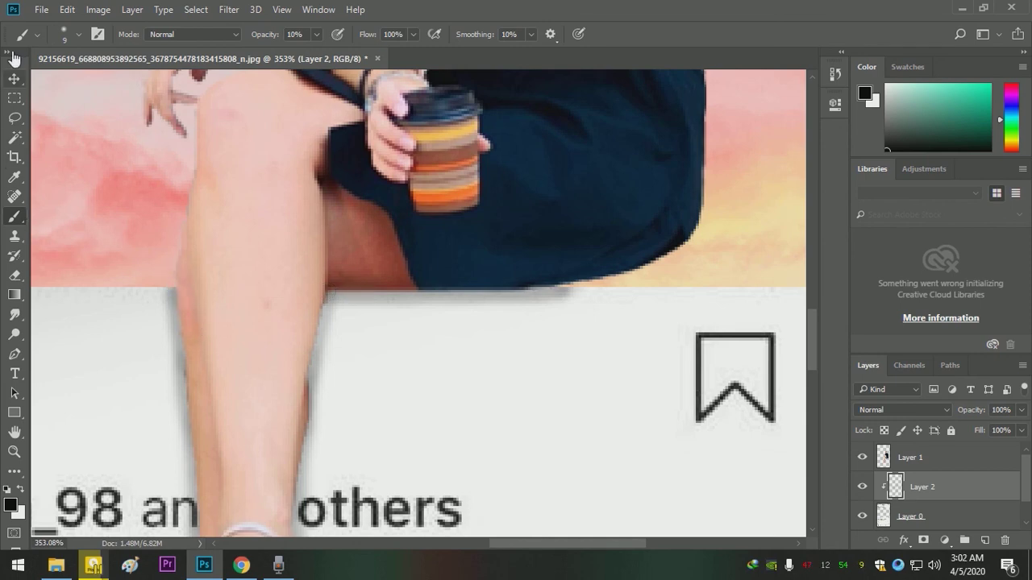
pyautogui.press('z')
pyautogui.moveTo(419, 392); pyautogui.dragTo(318, 321)
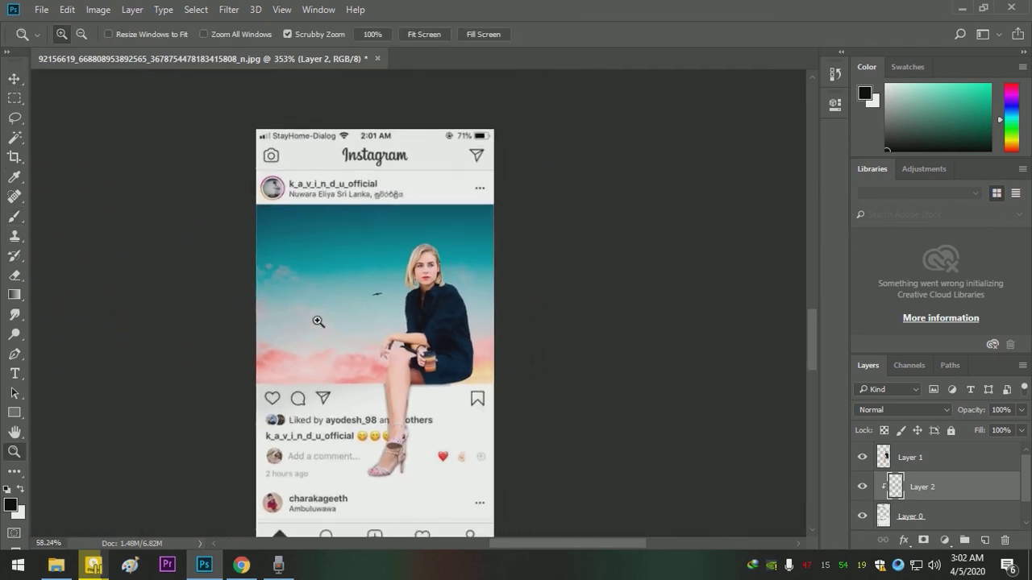
pyautogui.press('v')
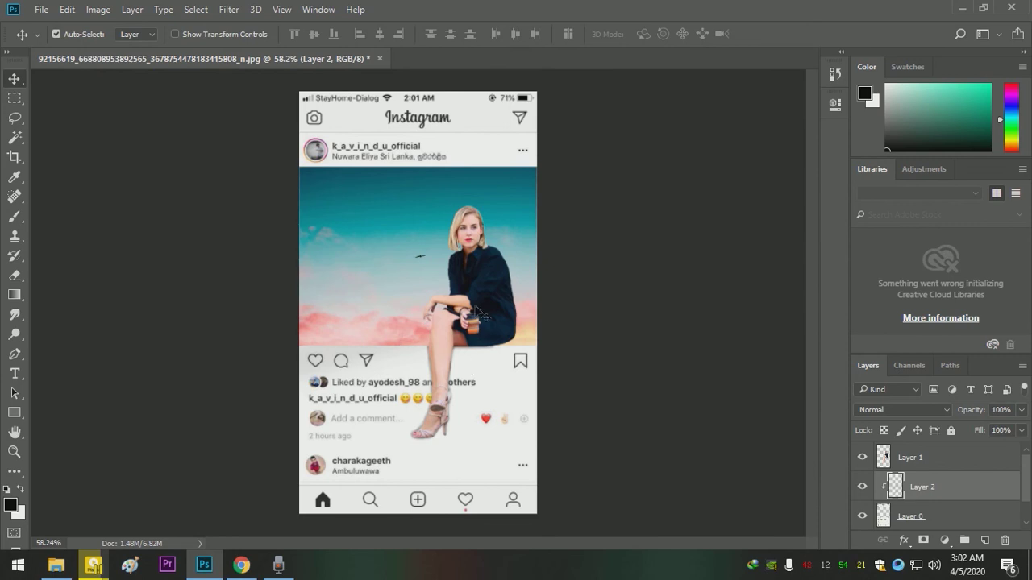